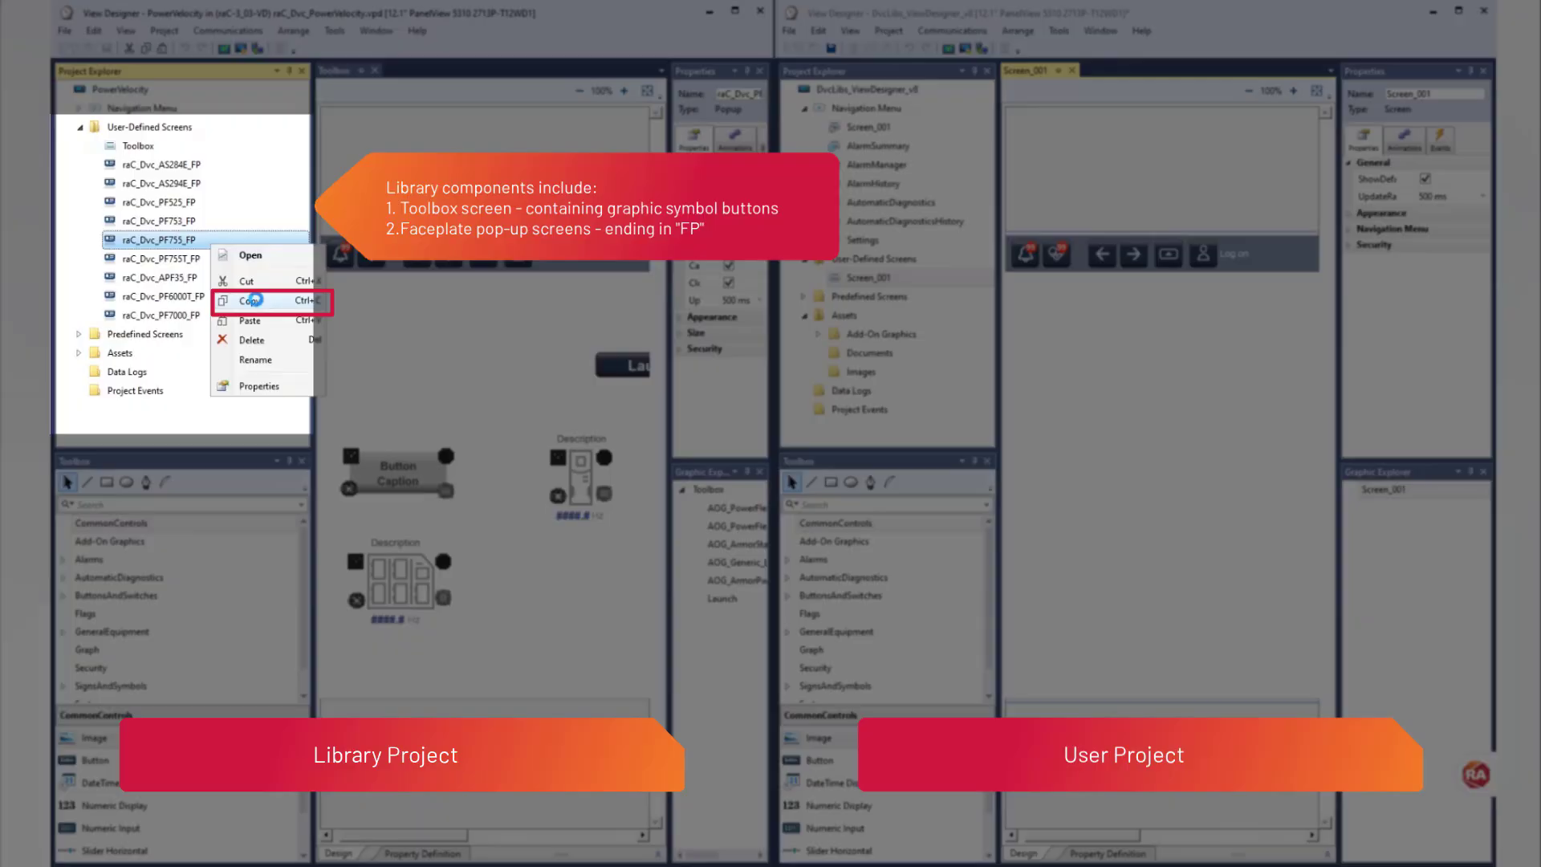
Step: Copy the raC_Dvc_PF755_FP faceplate popup from the PowerVelocity library project into the user project's User-Defined Screens folder
{"action": "left_click", "coordinate": [255, 299]}
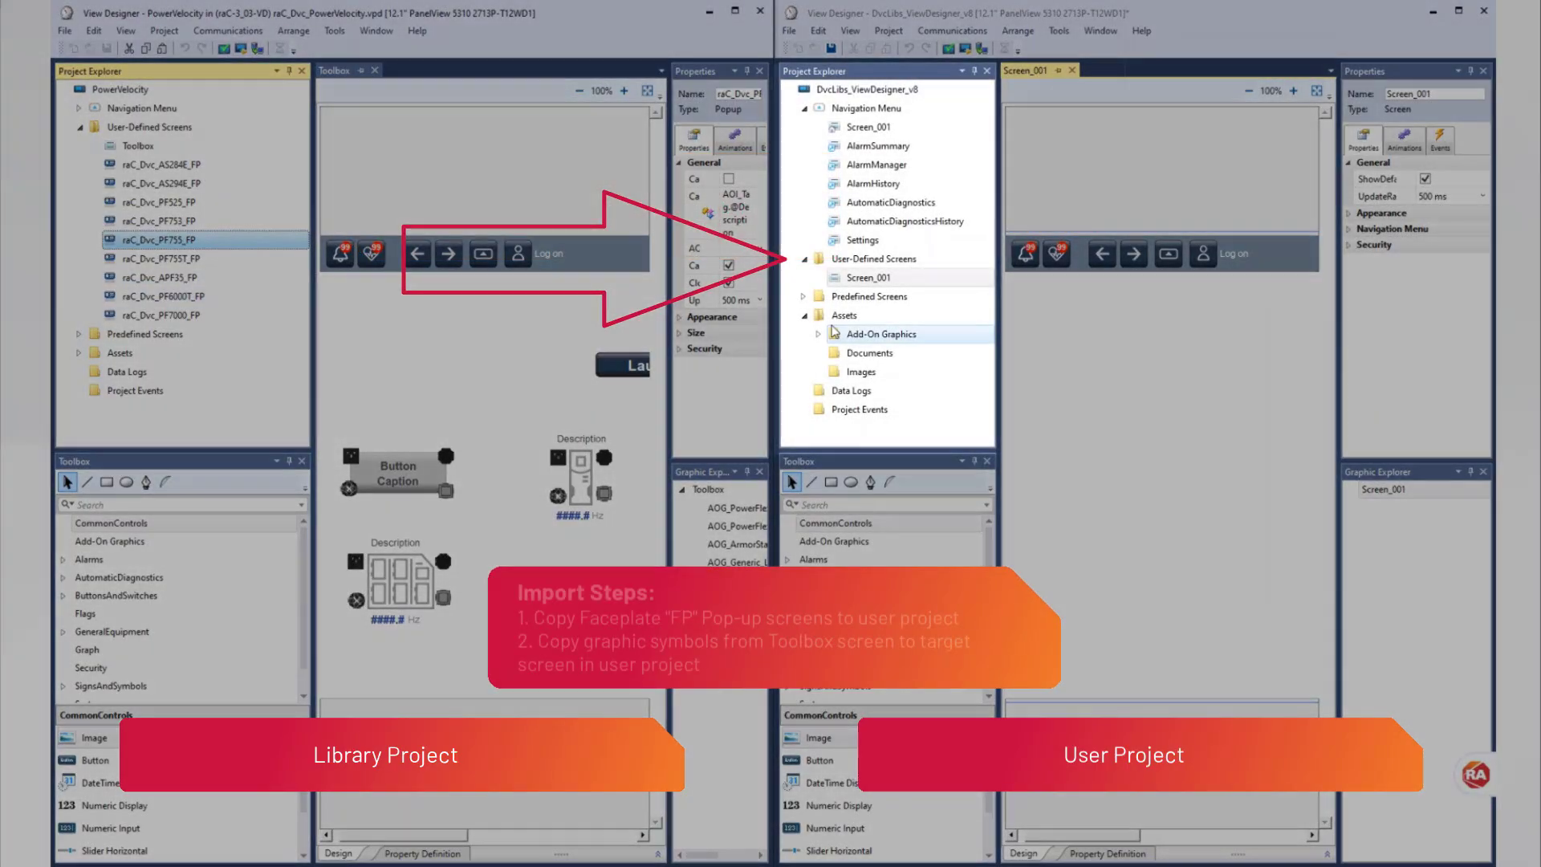
{"action": "right_click", "coordinate": [867, 258]}
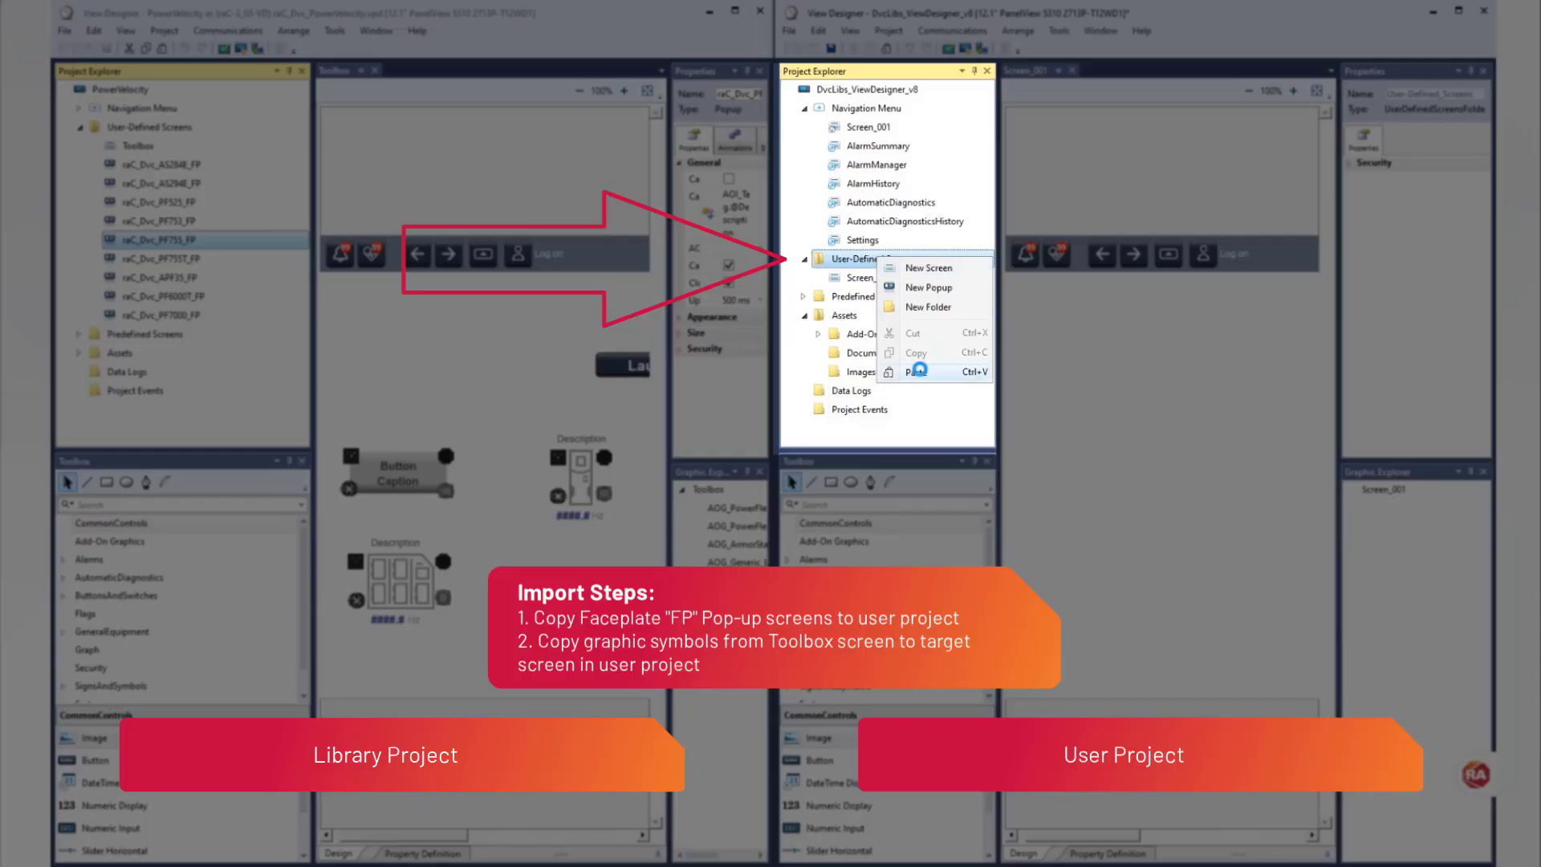
{"action": "left_click", "coordinate": [918, 370]}
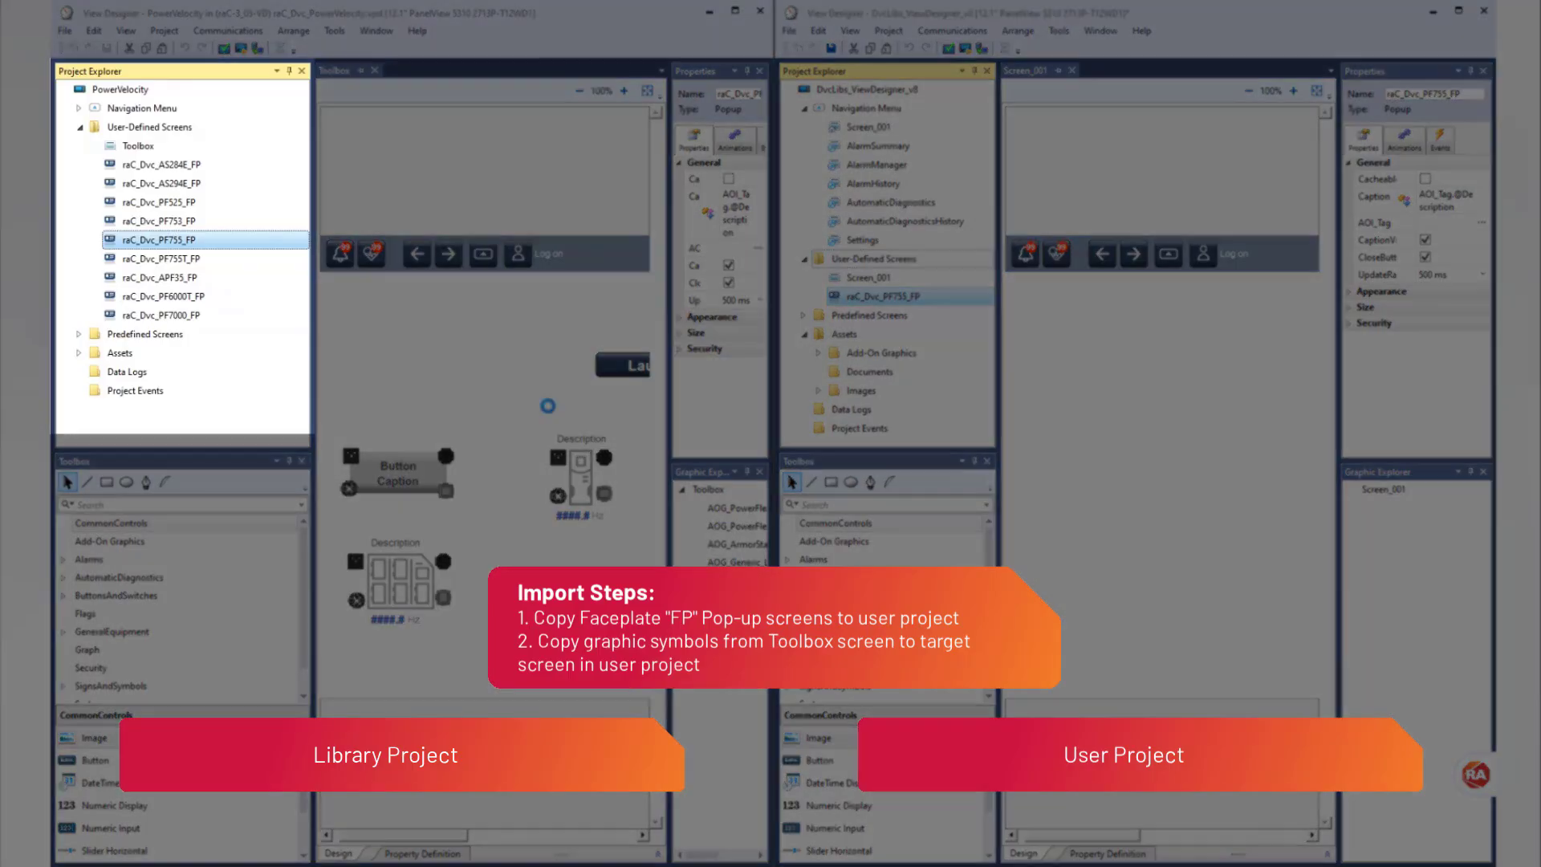
Step: Copy the drive graphic symbol with the upright drive icon from the library's Toolbox screen onto Screen_001 of the user project
{"action": "left_click", "coordinate": [588, 482]}
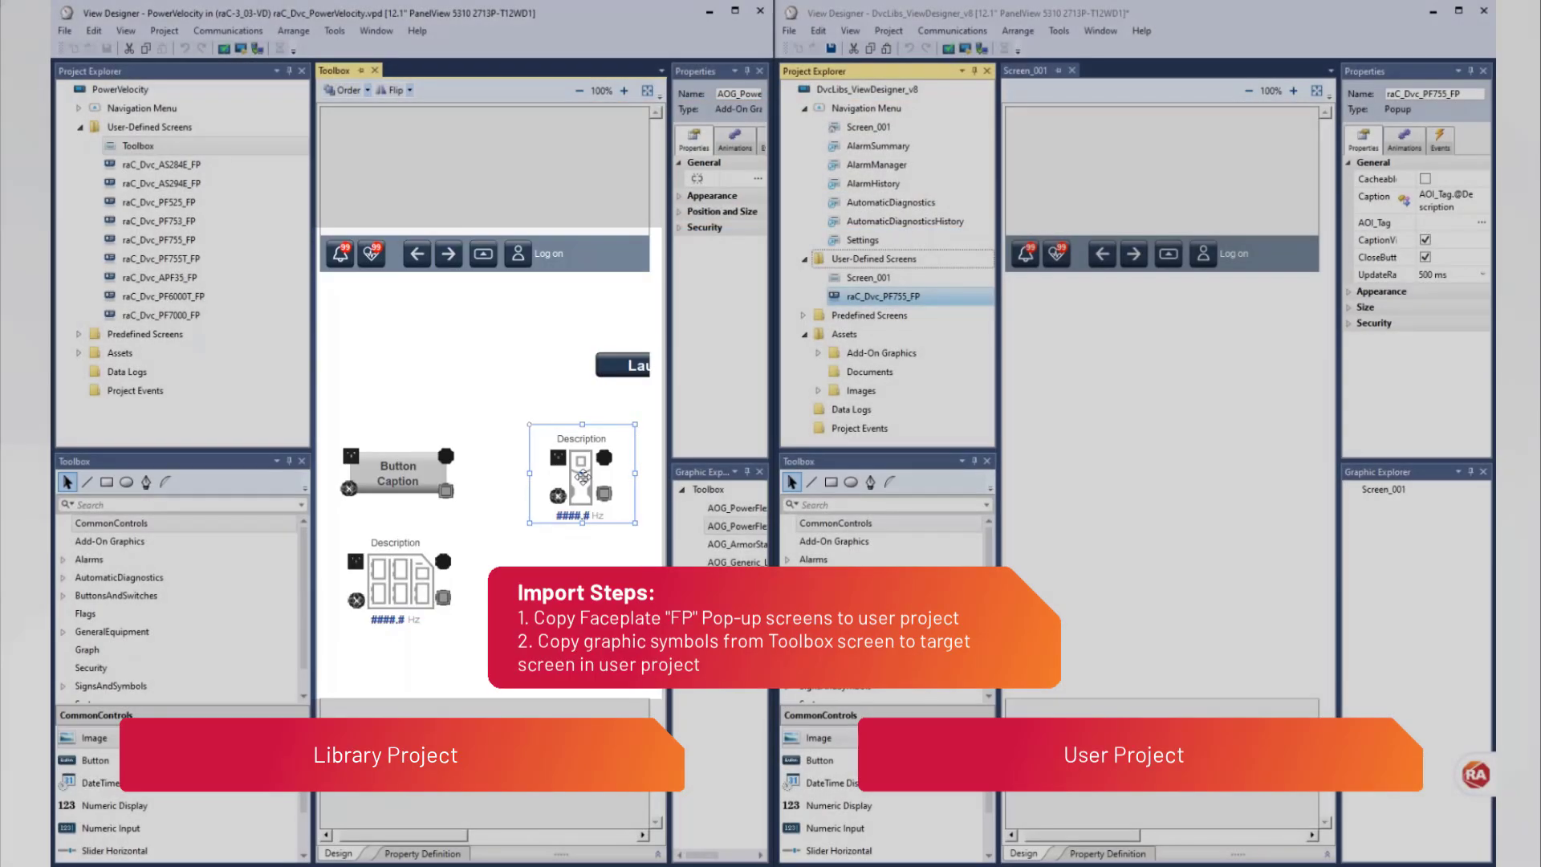
{"action": "right_click", "coordinate": [583, 477]}
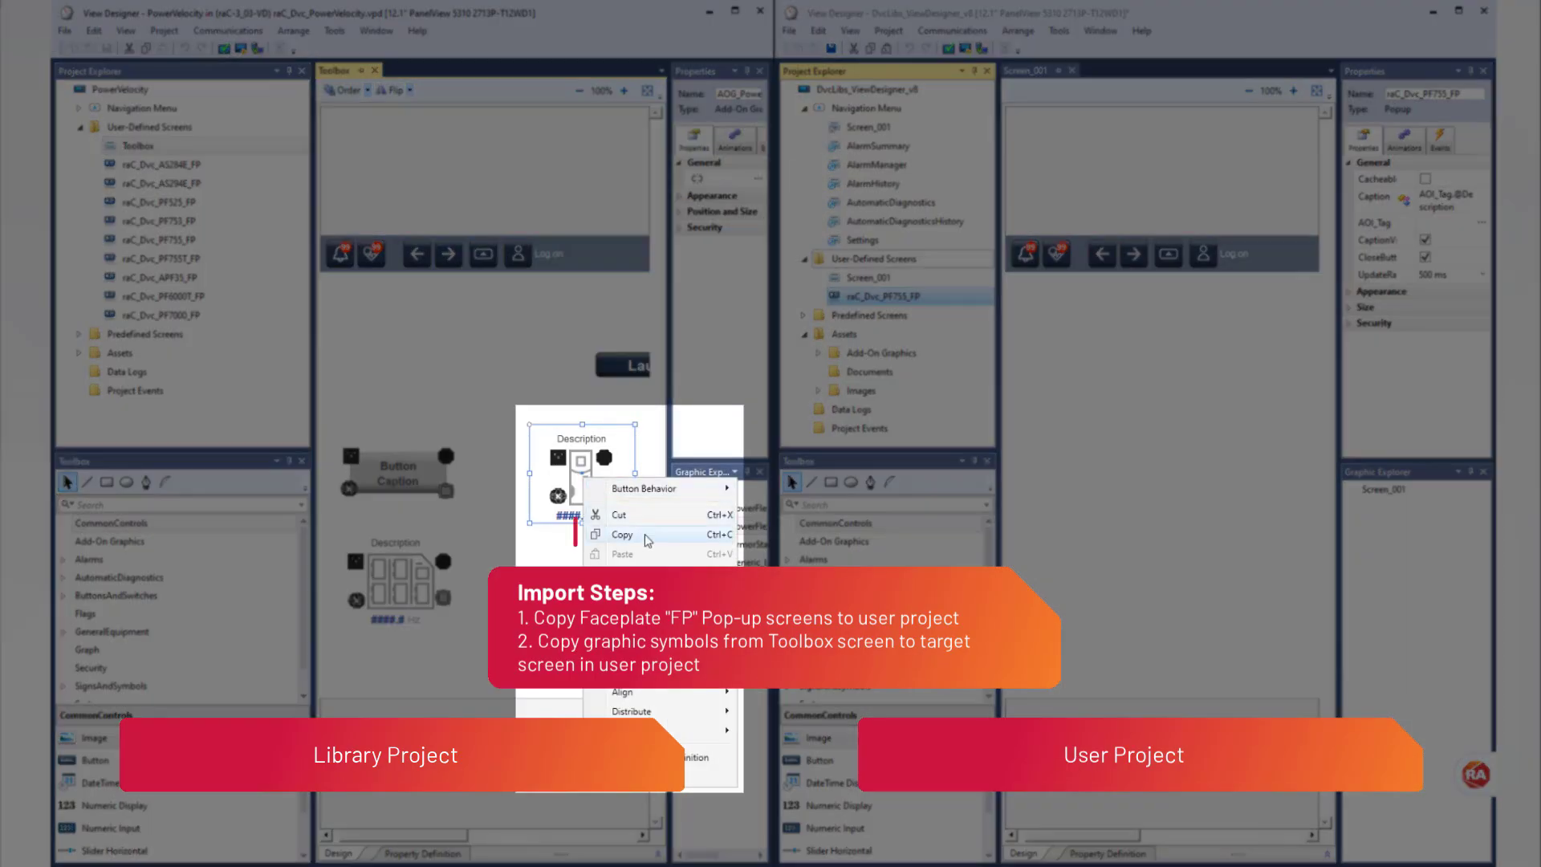
{"action": "left_click", "coordinate": [648, 534]}
{"action": "left_click", "coordinate": [868, 277]}
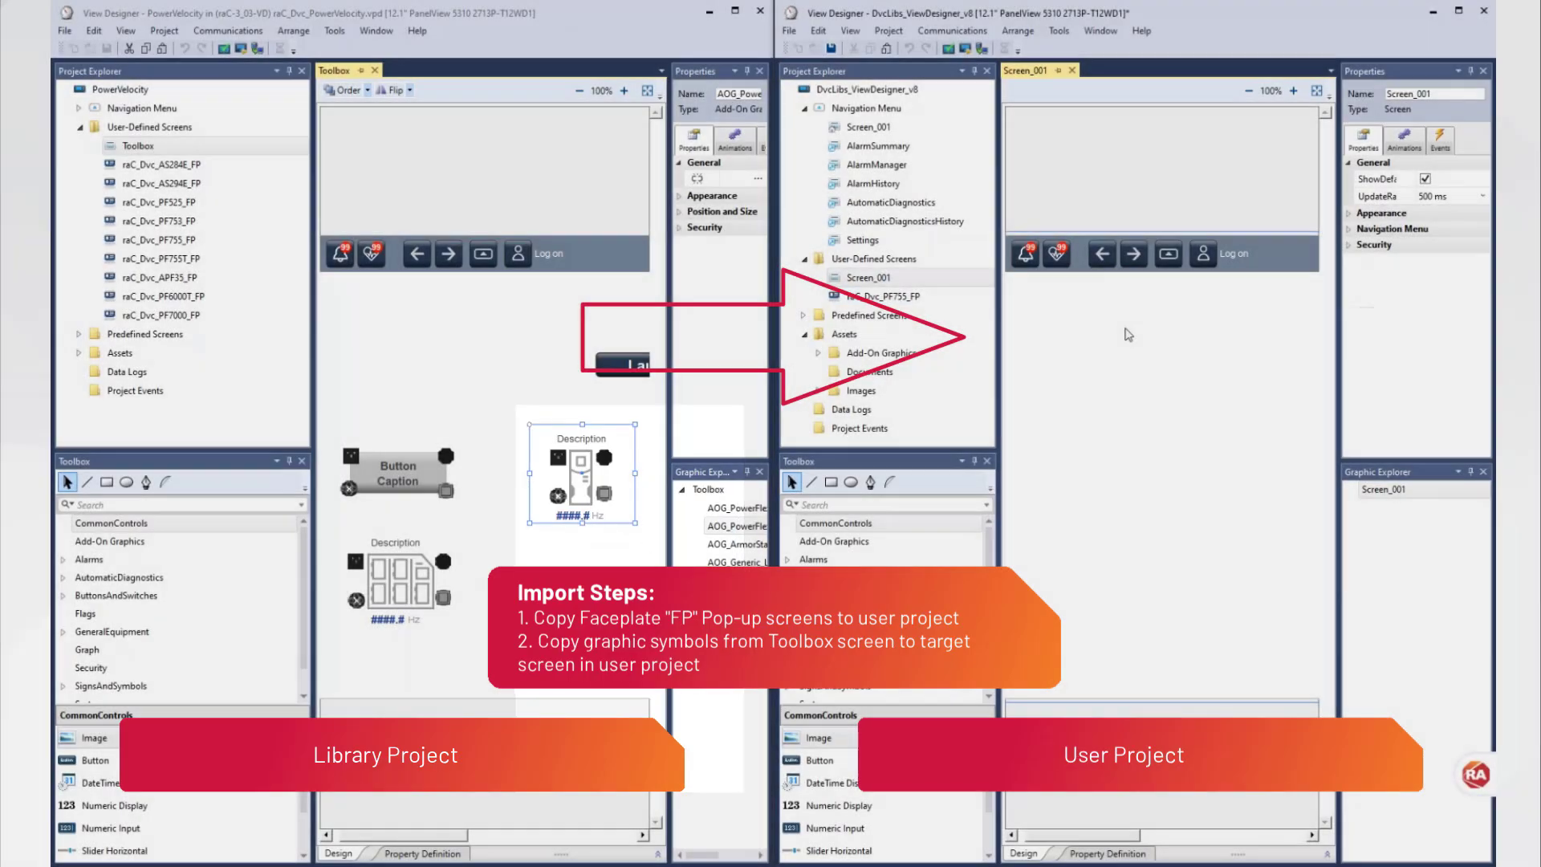
{"action": "right_click", "coordinate": [1128, 333]}
{"action": "left_click", "coordinate": [1164, 405]}
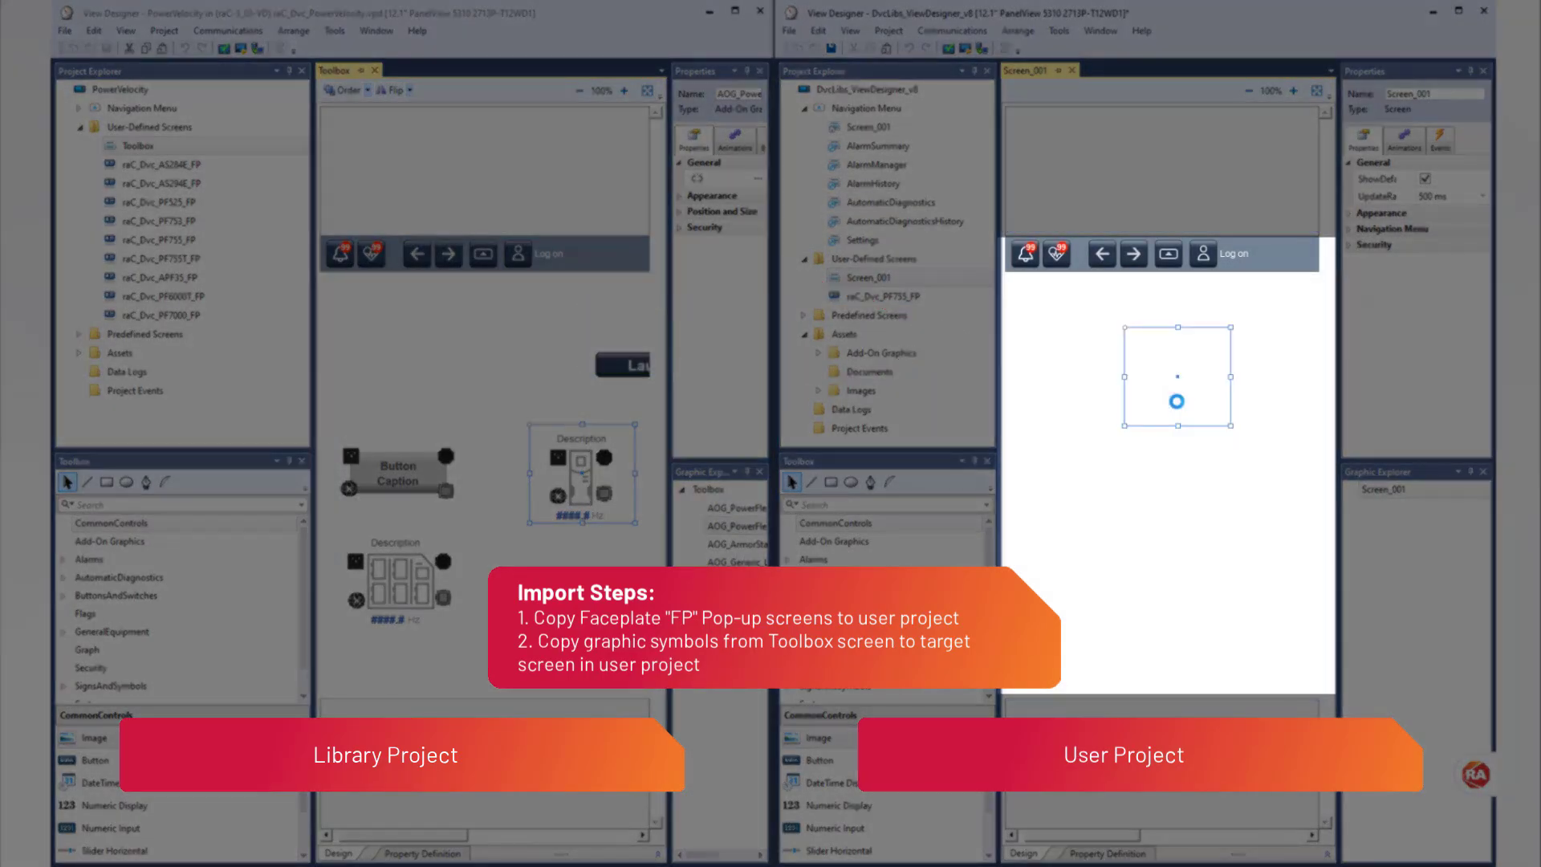
{"action": "left_click", "coordinate": [1198, 486]}
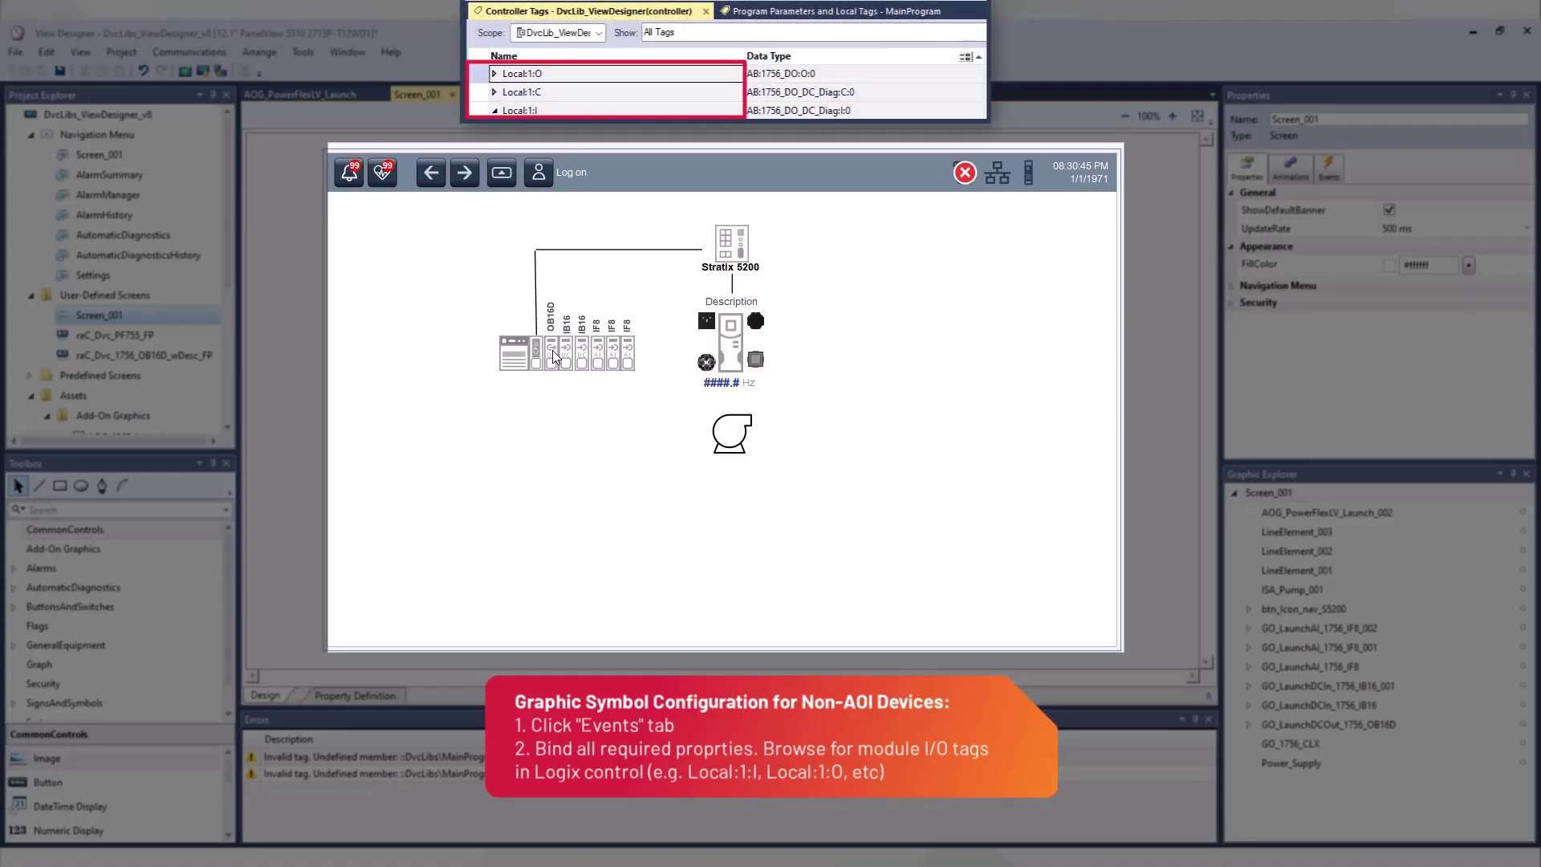
Step: Bind Module_InputTag in the OB16D module symbol's button behavior to the controller tag Local:1:I
{"action": "left_click", "coordinate": [554, 356]}
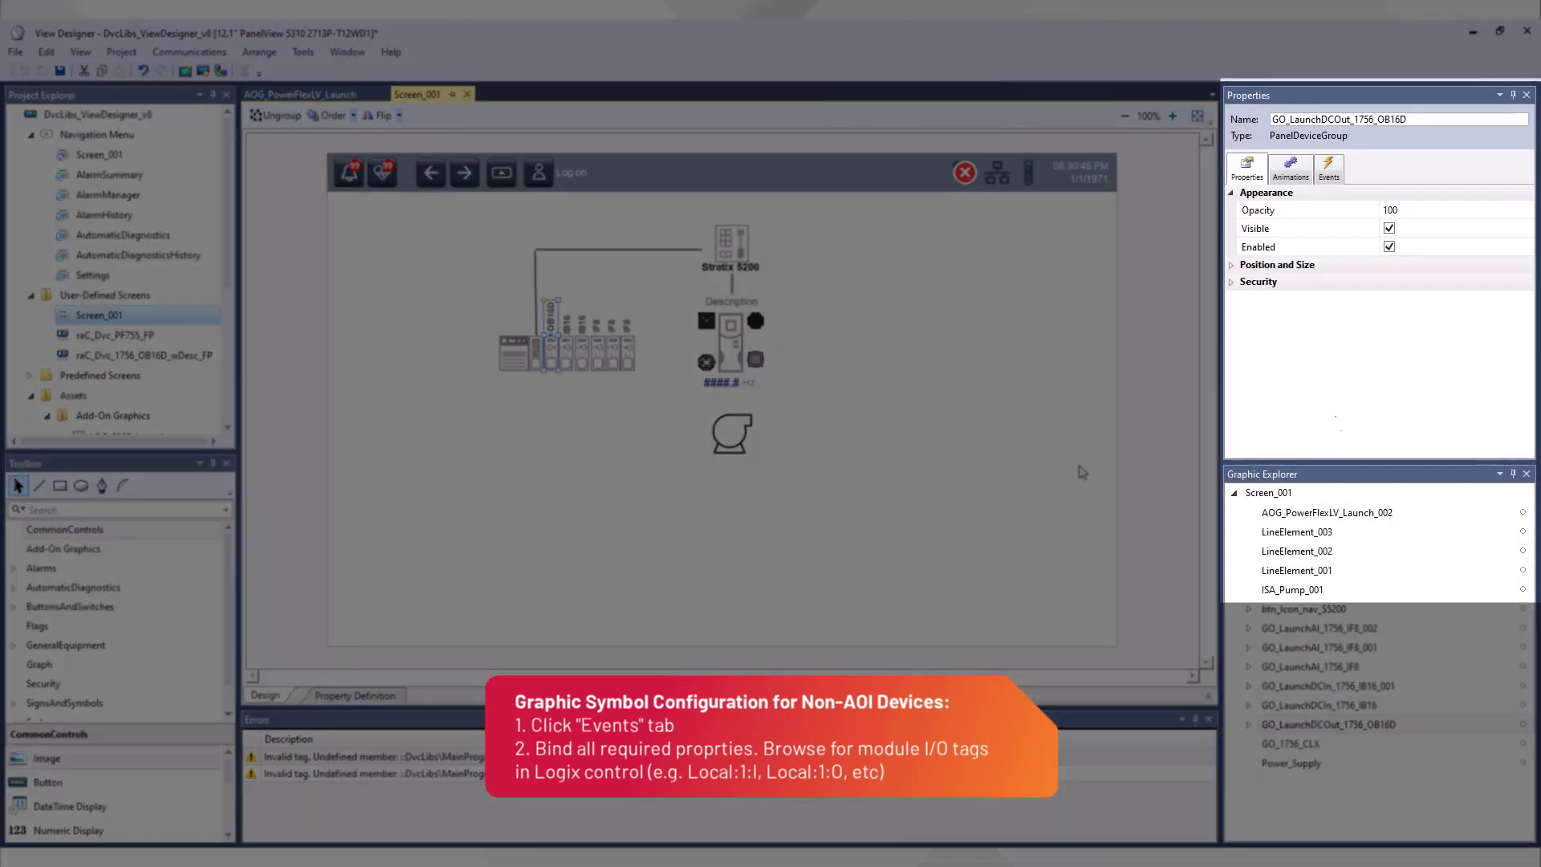
{"action": "left_click", "coordinate": [1329, 172]}
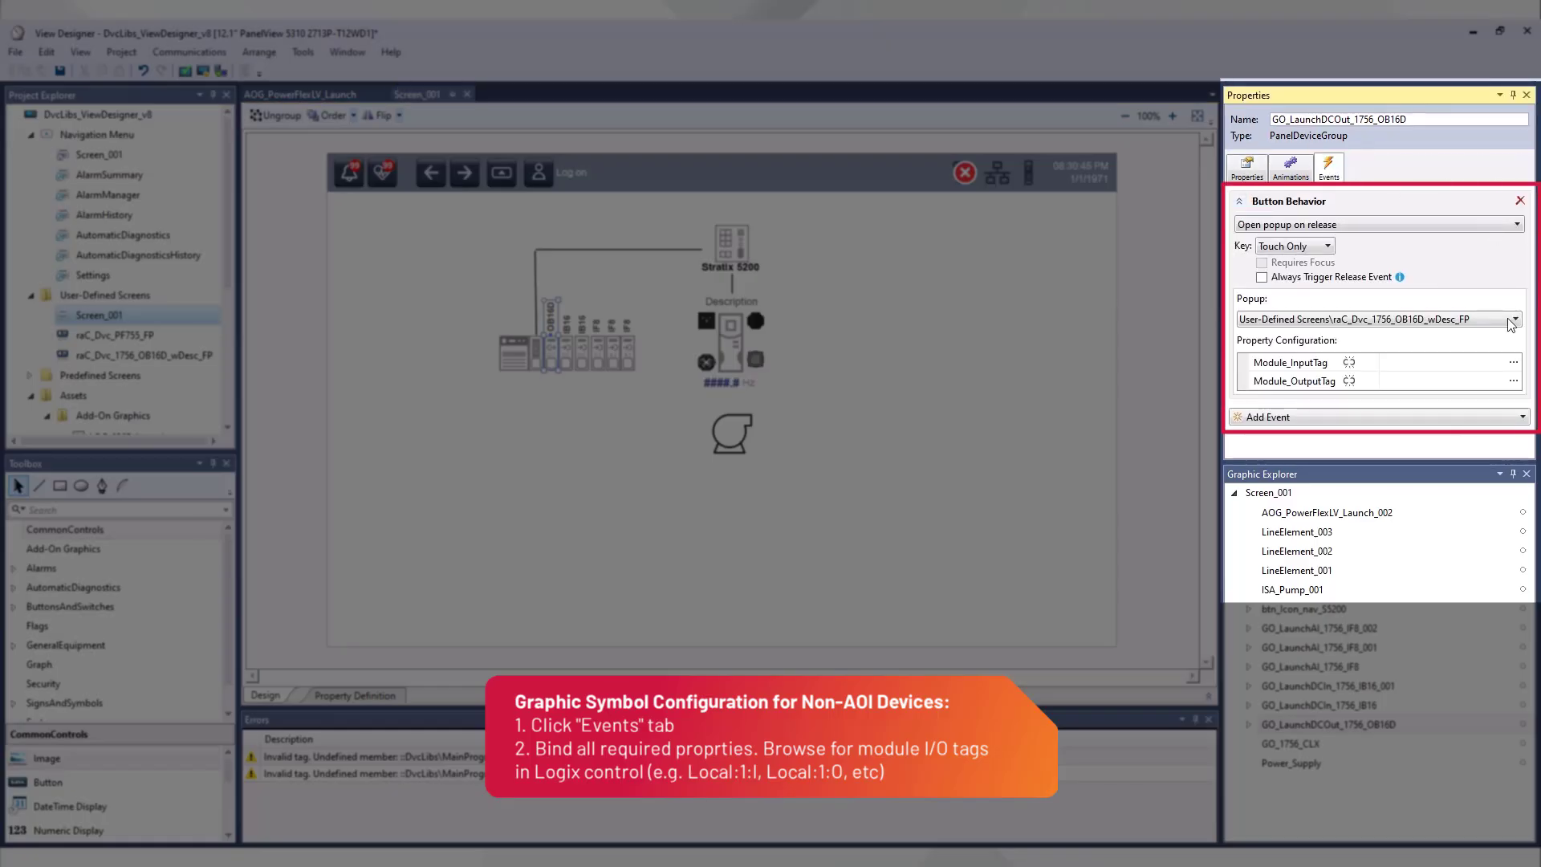
{"action": "left_click", "coordinate": [1513, 362]}
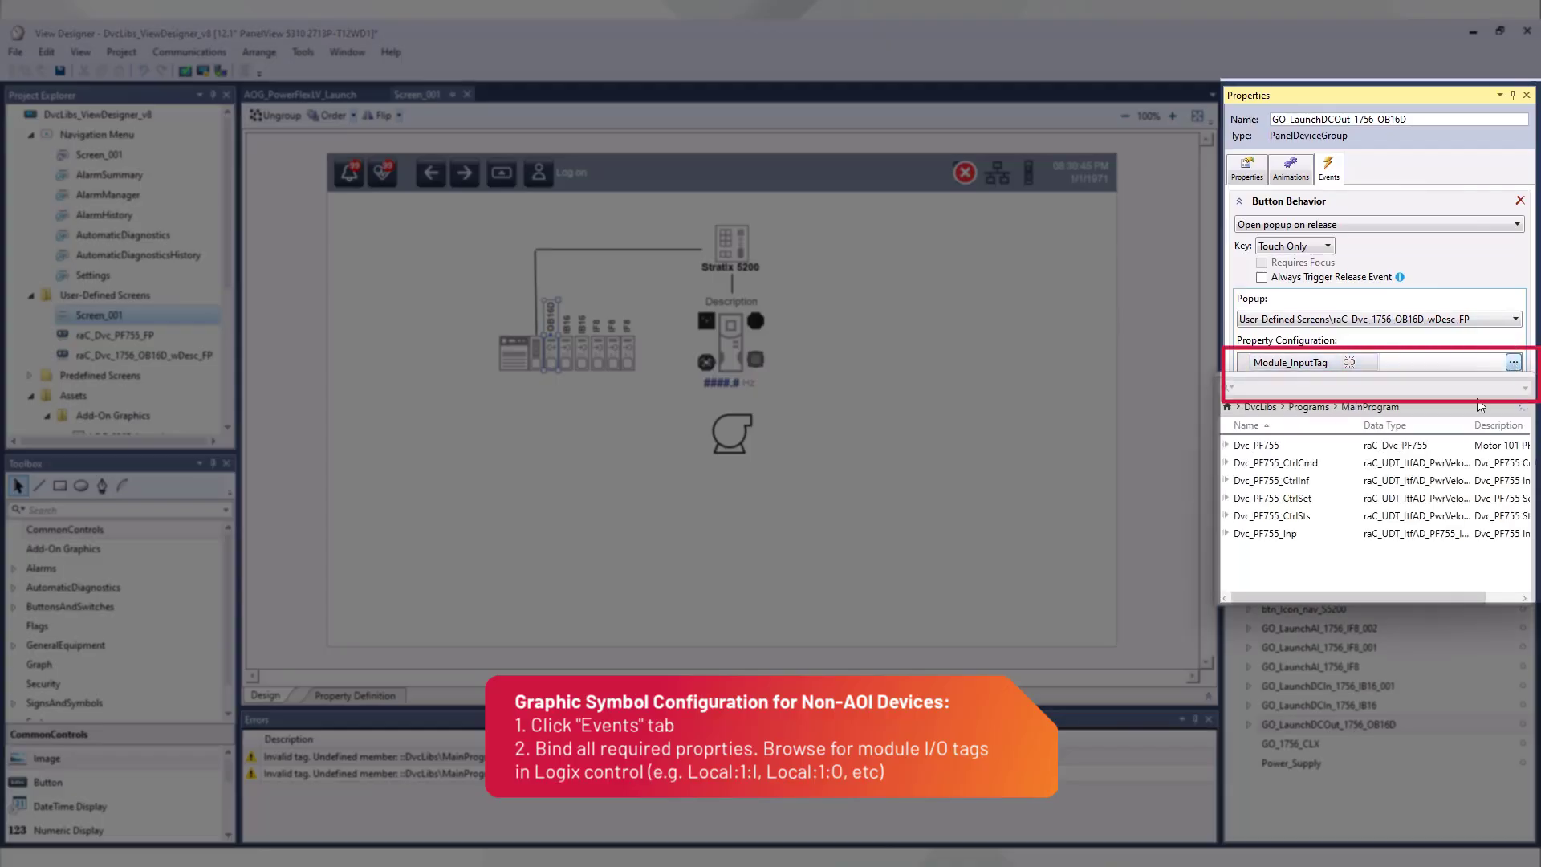
{"action": "left_click", "coordinate": [1254, 407]}
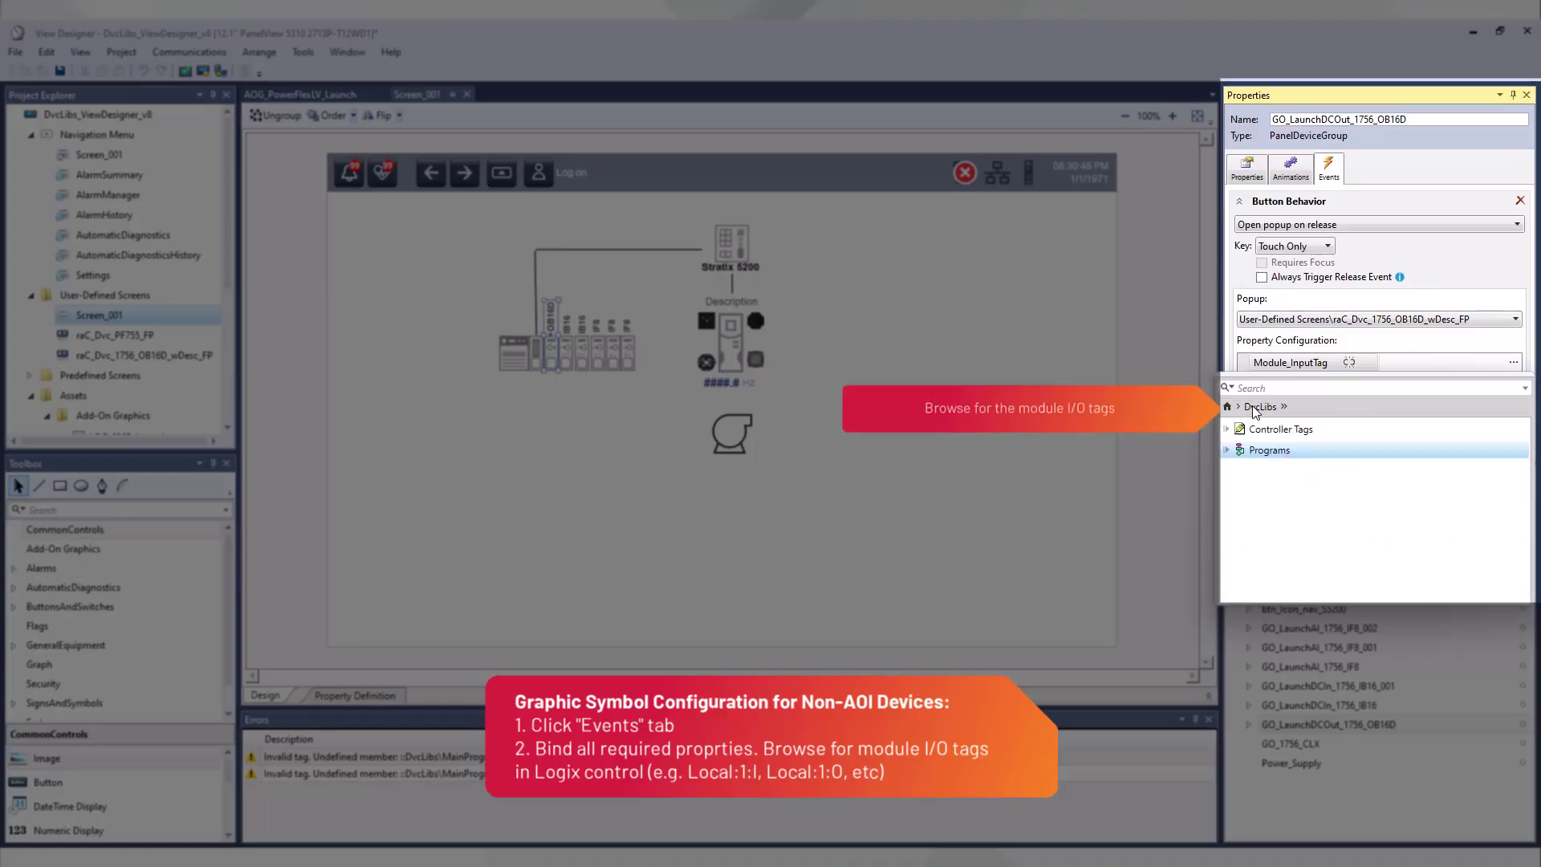
{"action": "left_click", "coordinate": [1270, 432]}
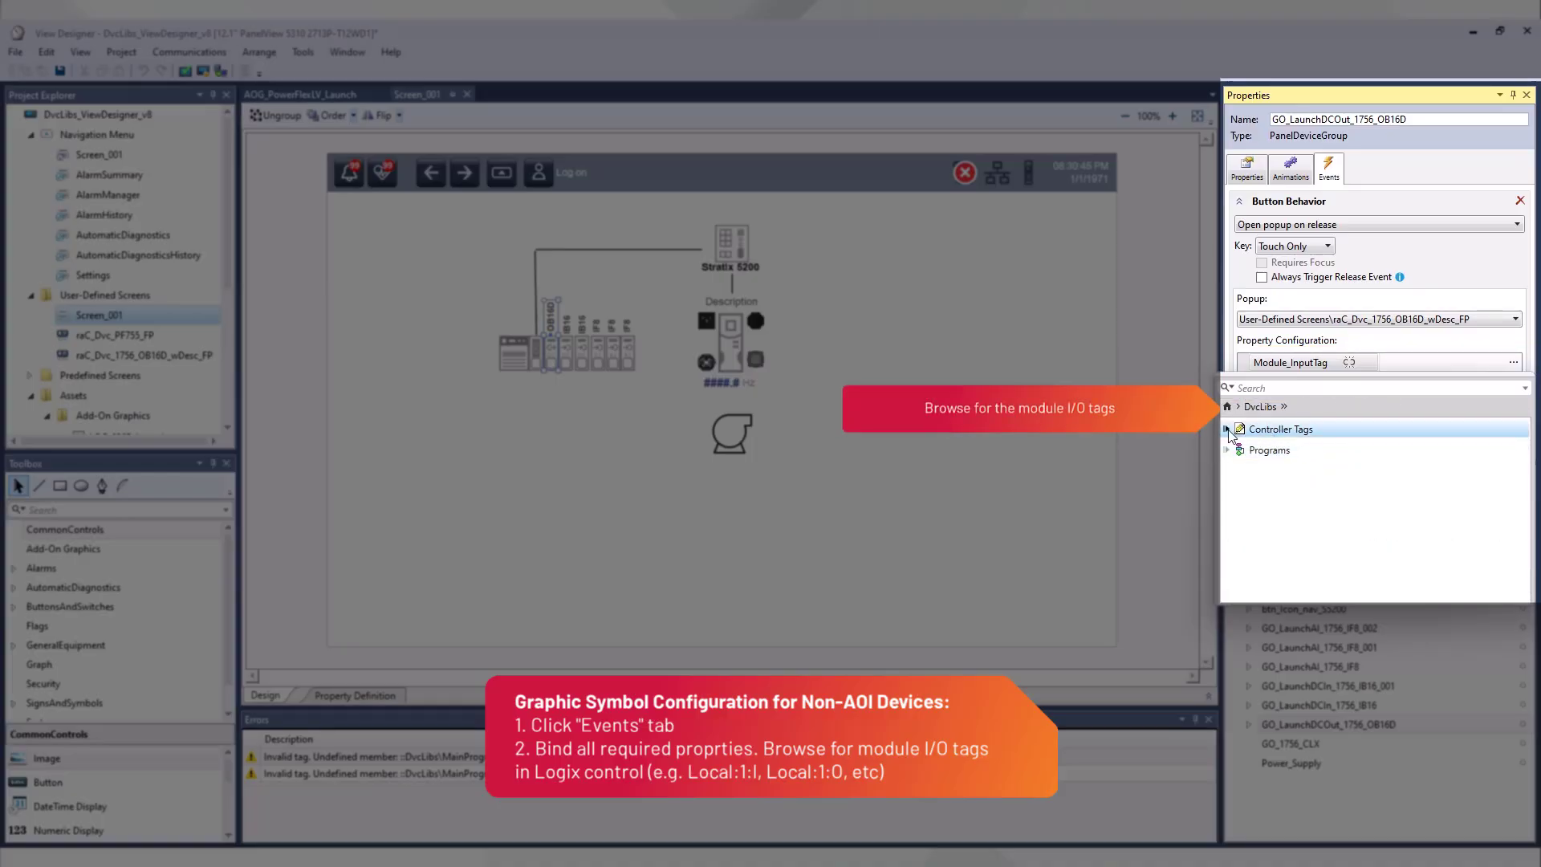
{"action": "left_click", "coordinate": [1227, 430]}
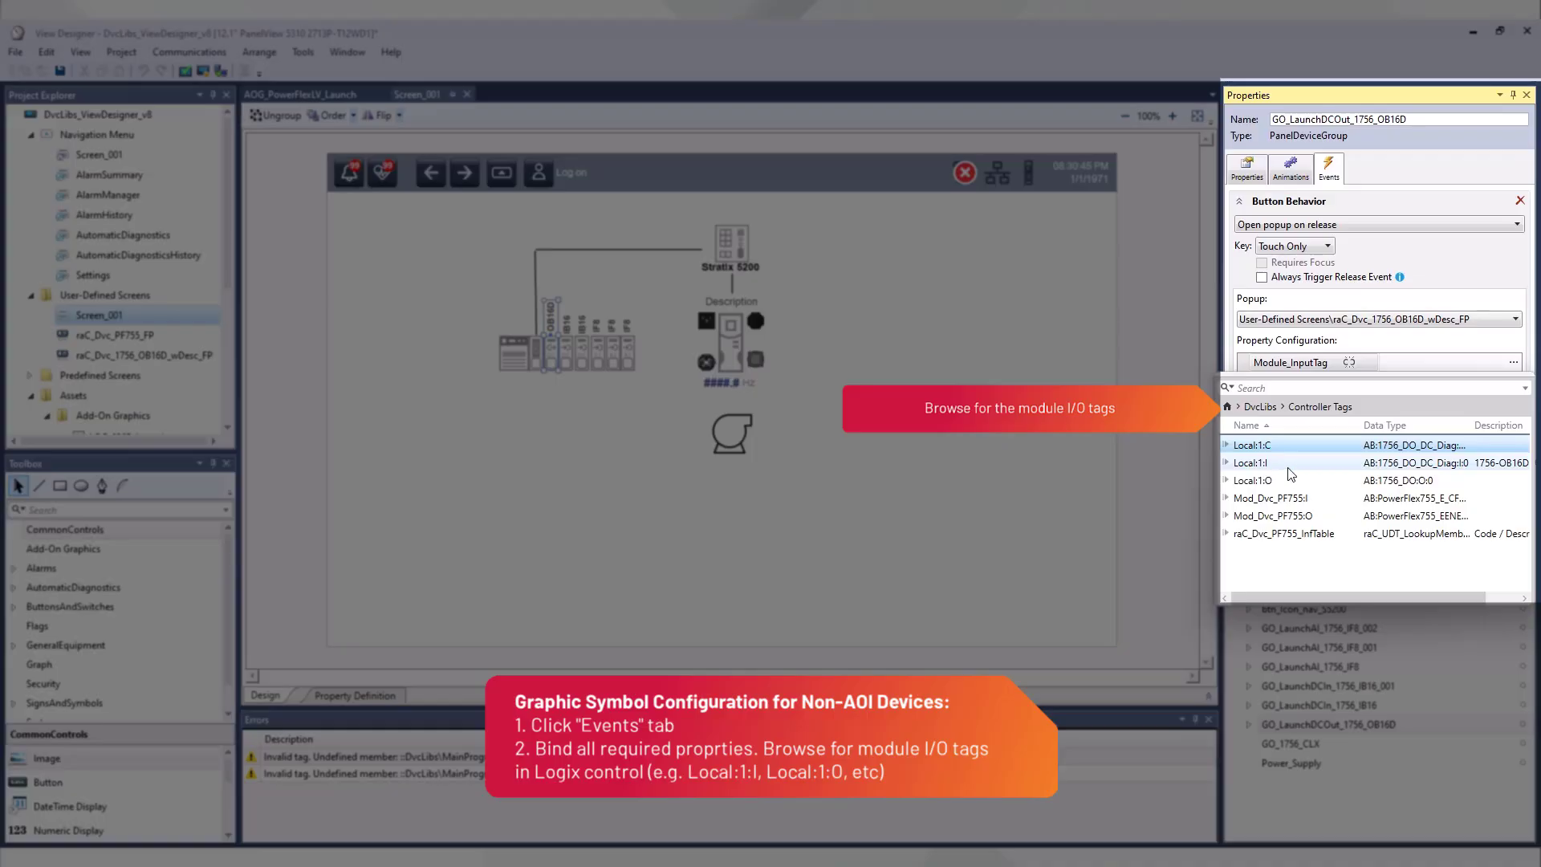
{"action": "left_click", "coordinate": [1346, 465]}
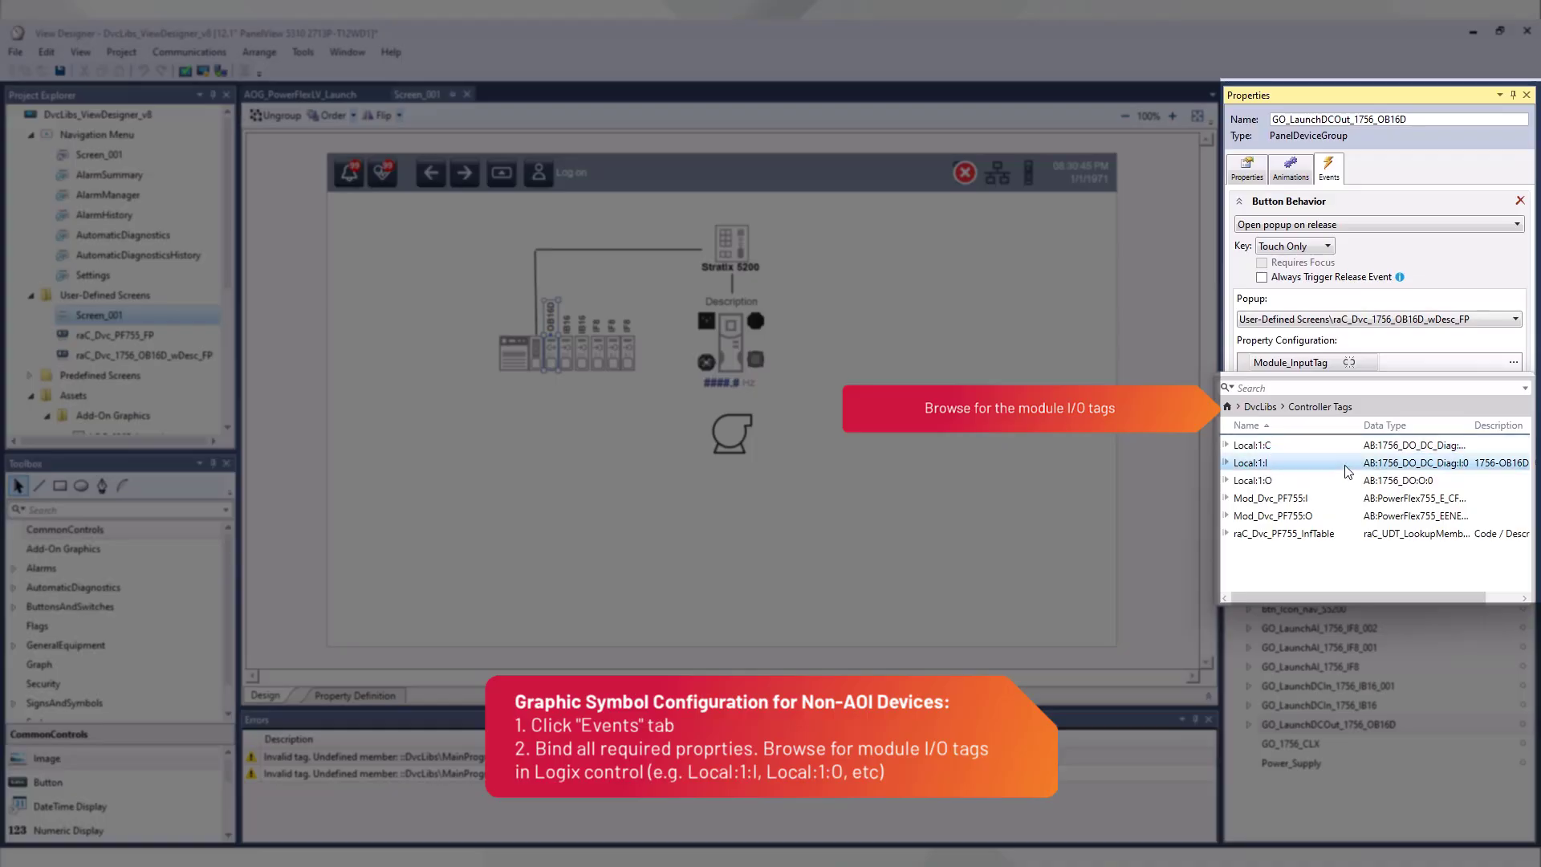
{"action": "double_click", "coordinate": [1345, 465]}
Step: Bind Module_OutputTag of the OB16D module symbol to the controller tag Local:1:O
{"action": "left_click", "coordinate": [1513, 381]}
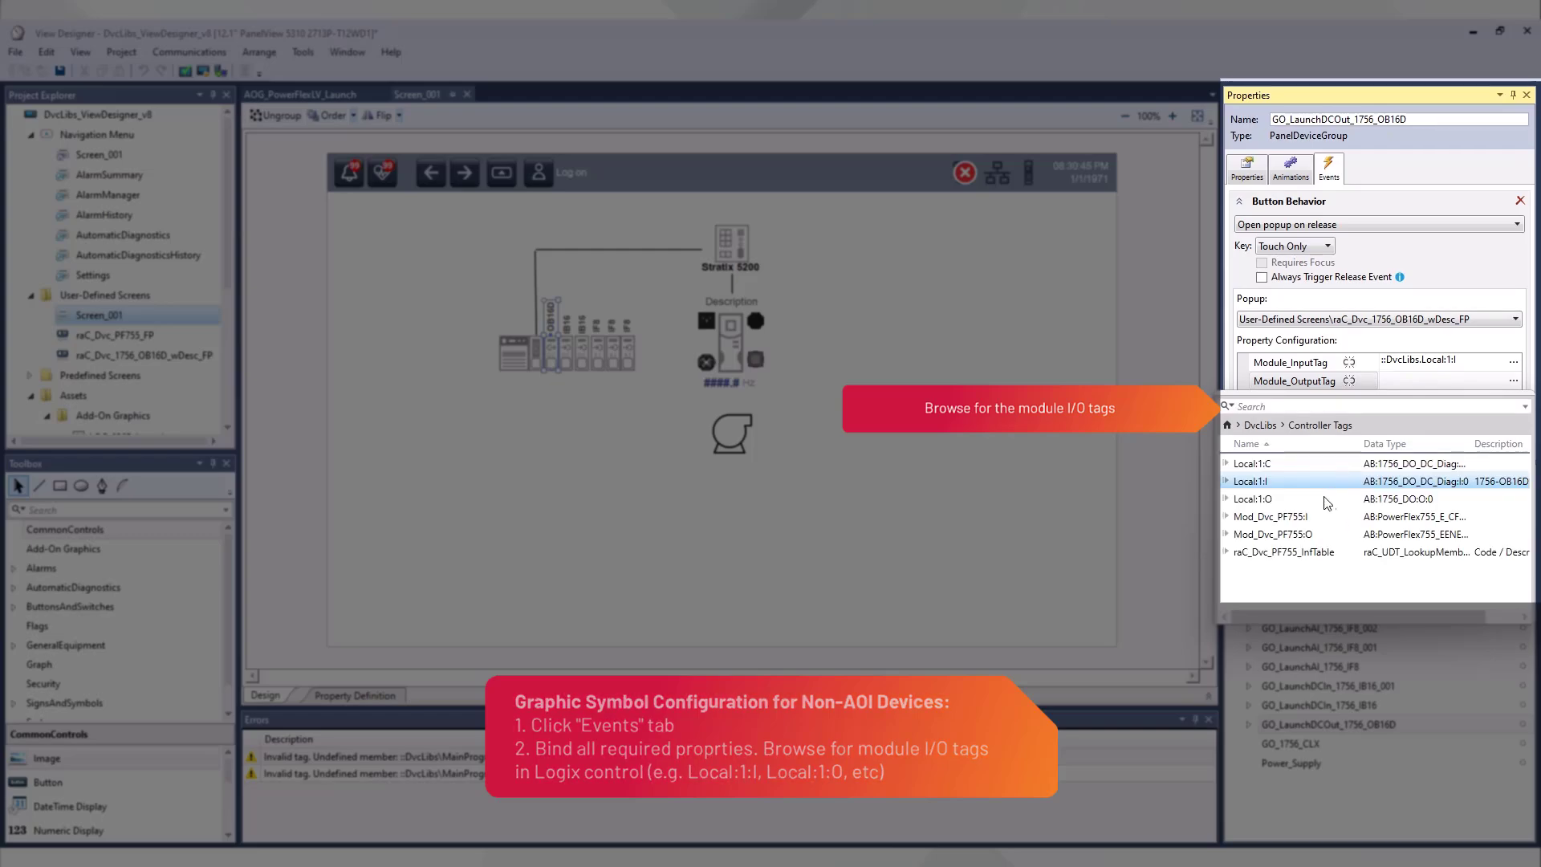
{"action": "double_click", "coordinate": [1262, 499]}
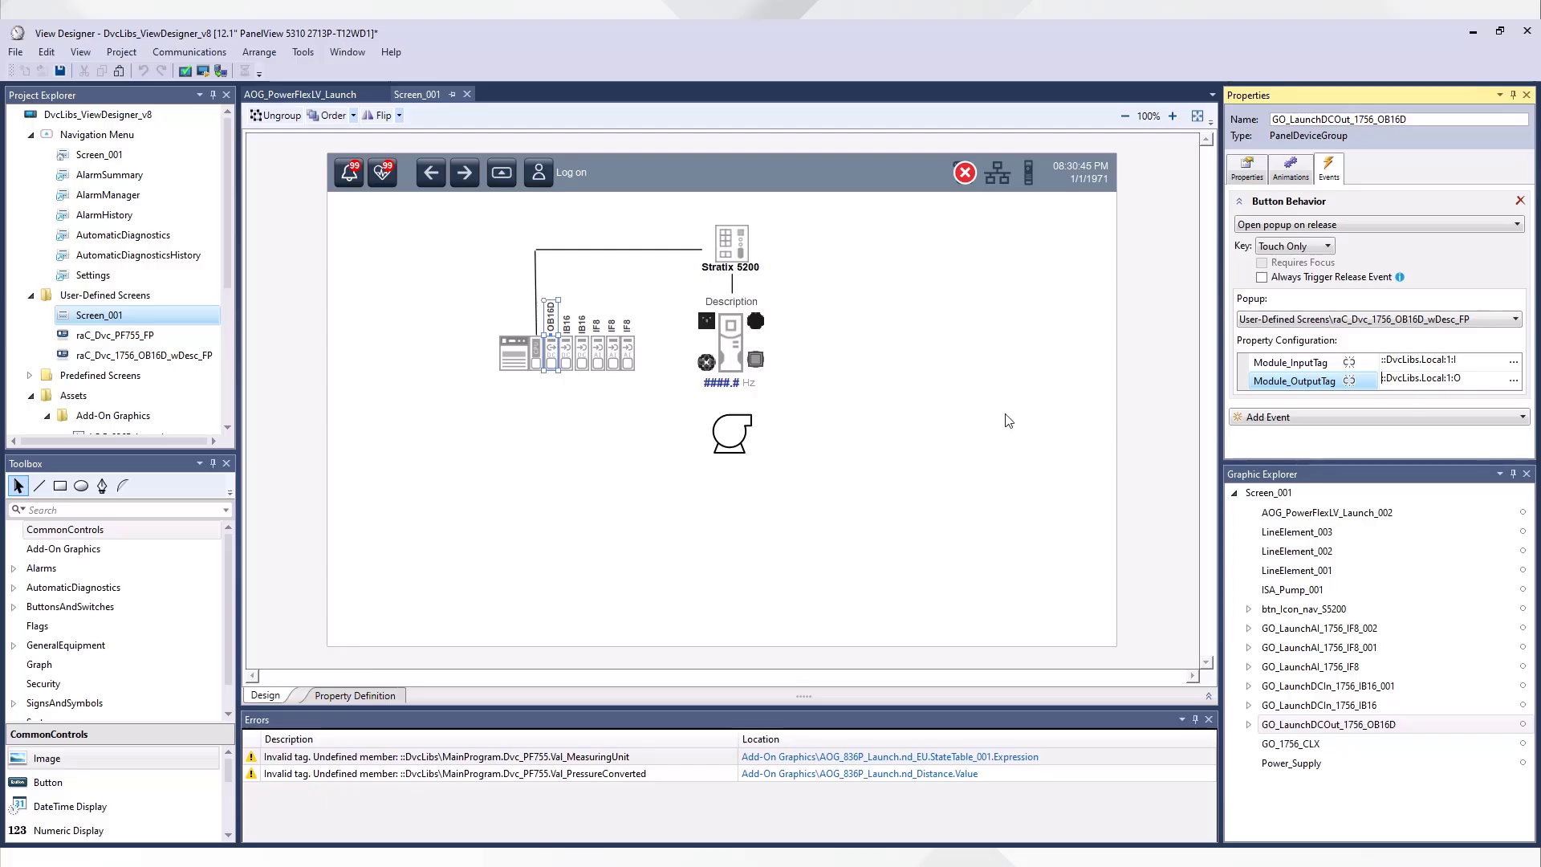
{"action": "left_click", "coordinate": [998, 412]}
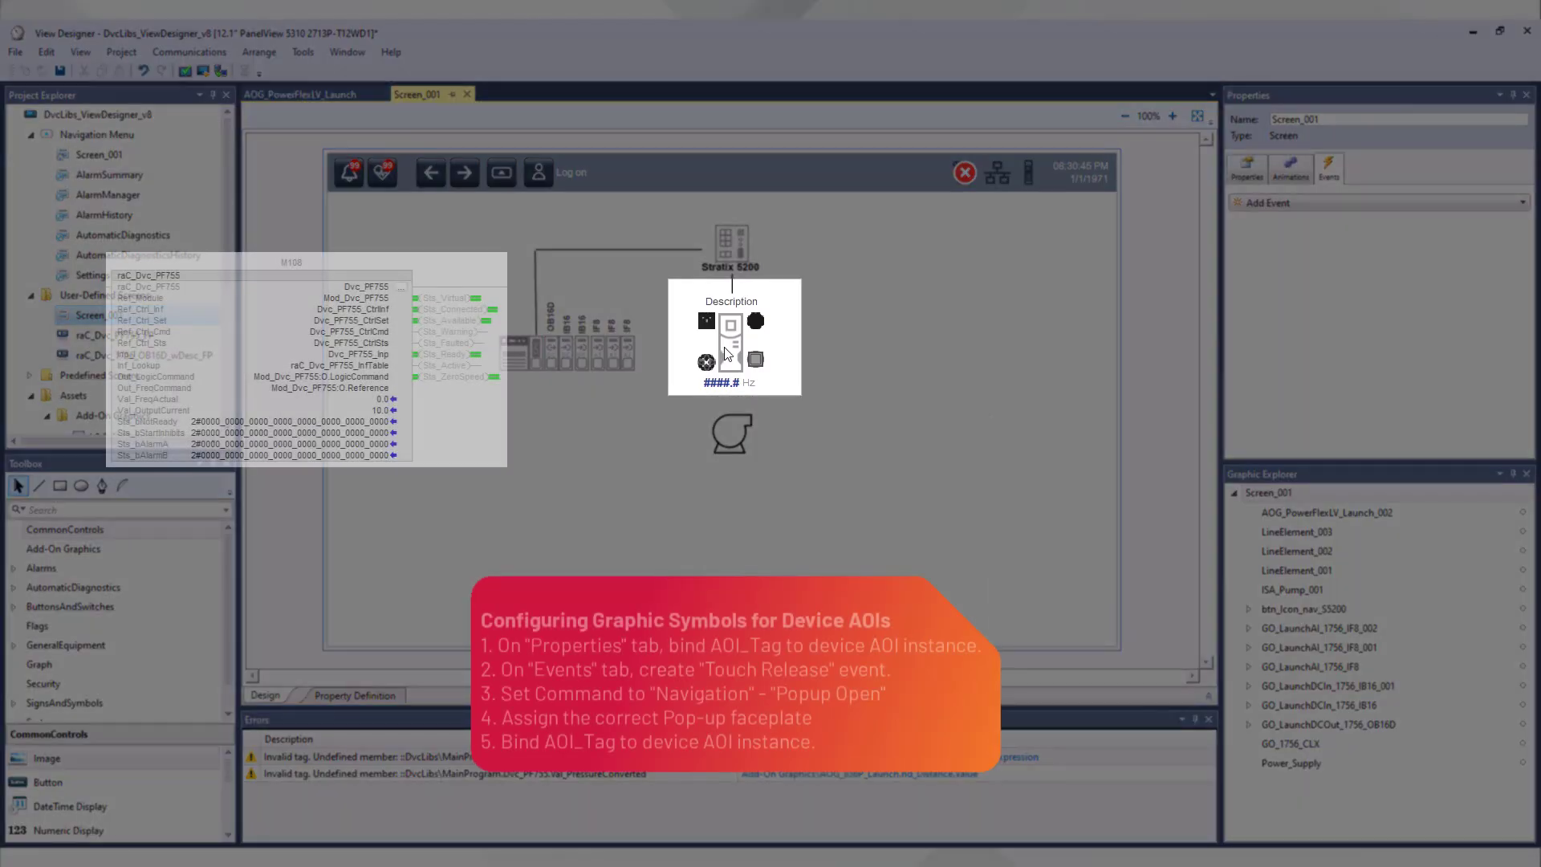
Step: Bind the AOI_Tag property of the drive symbol AOG_PowerFlexLV_Launch_002 to Dvc_PF755 in MainProgram
{"action": "left_click", "coordinate": [730, 351]}
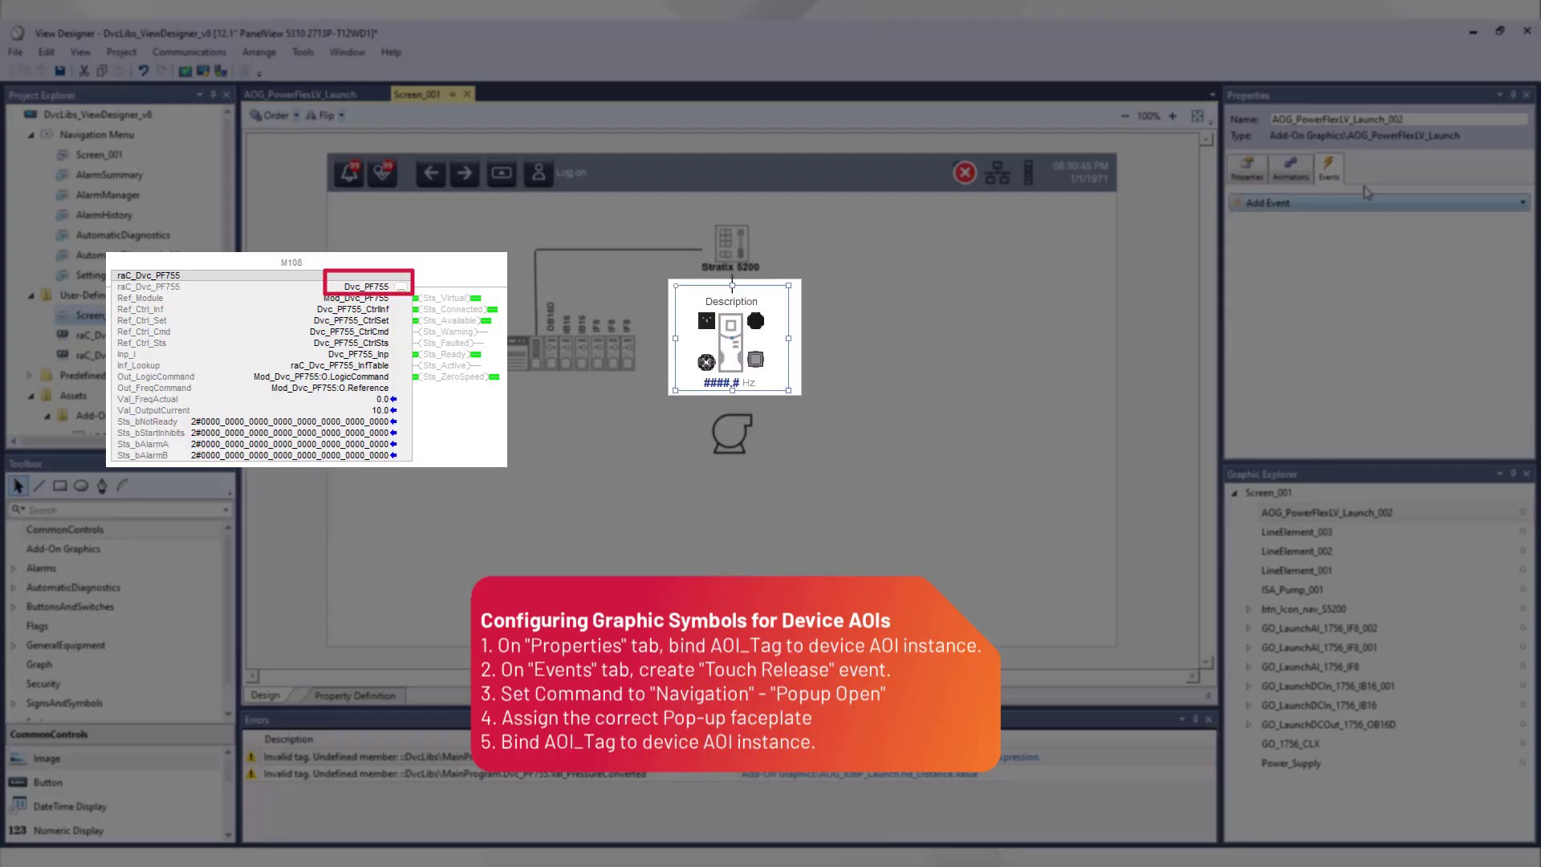
{"action": "left_click", "coordinate": [1247, 169]}
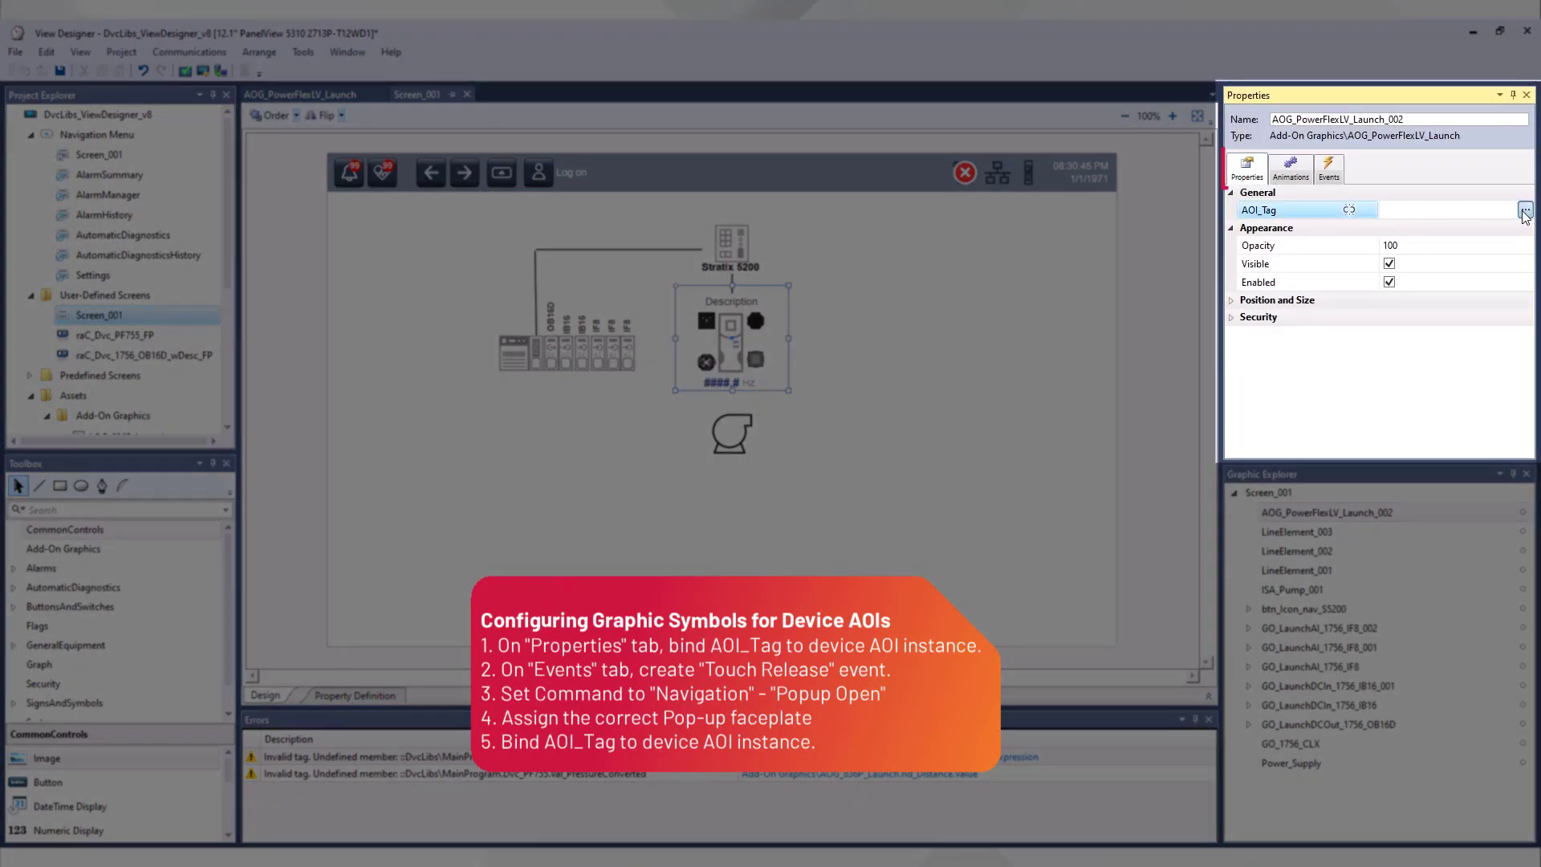
{"action": "left_click", "coordinate": [1525, 211]}
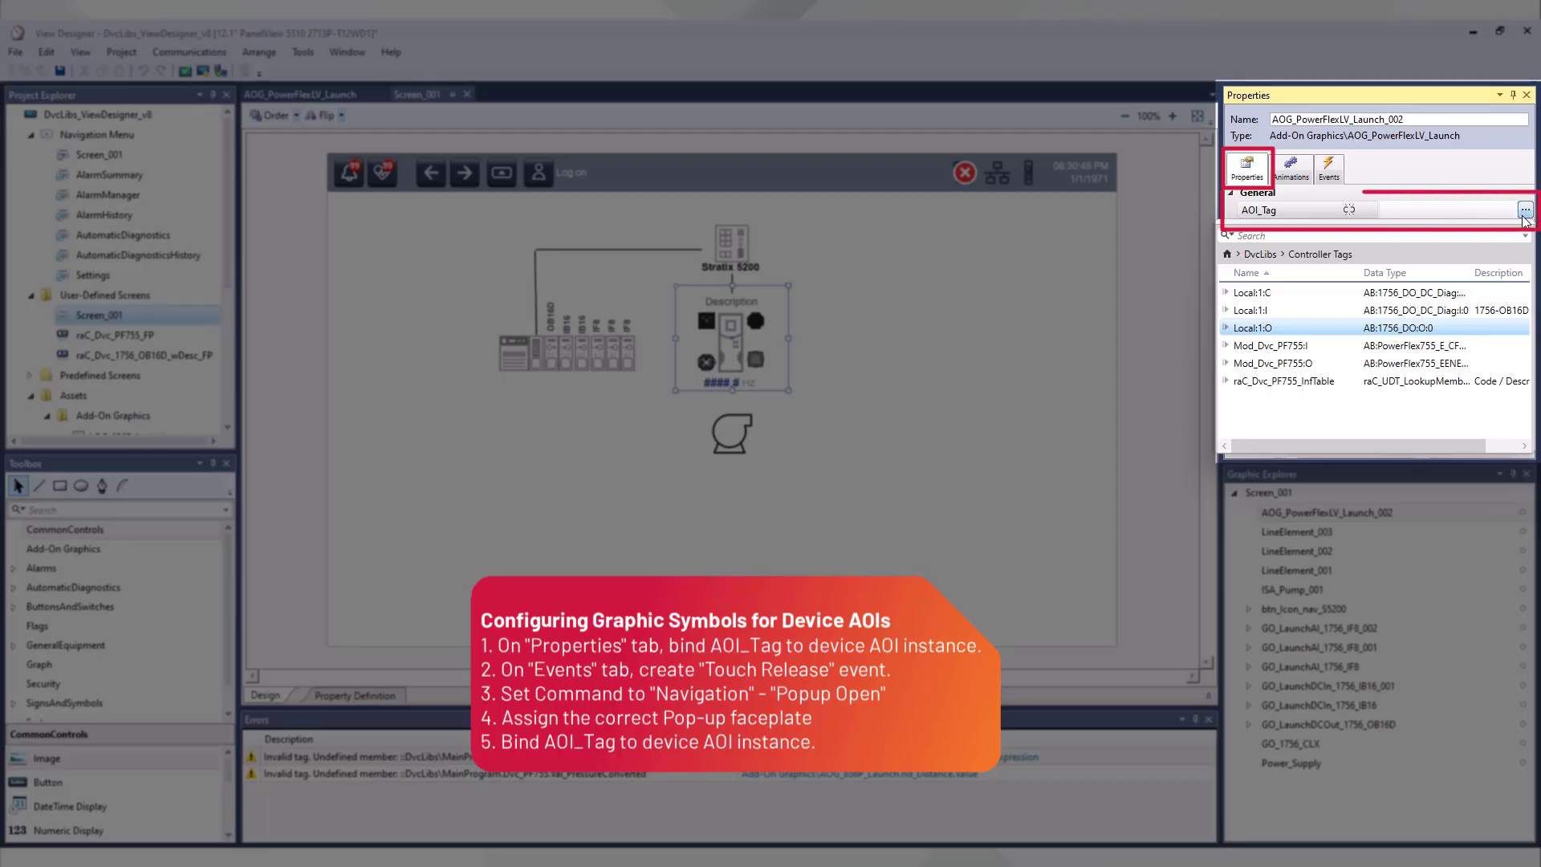
{"action": "left_click", "coordinate": [1274, 255]}
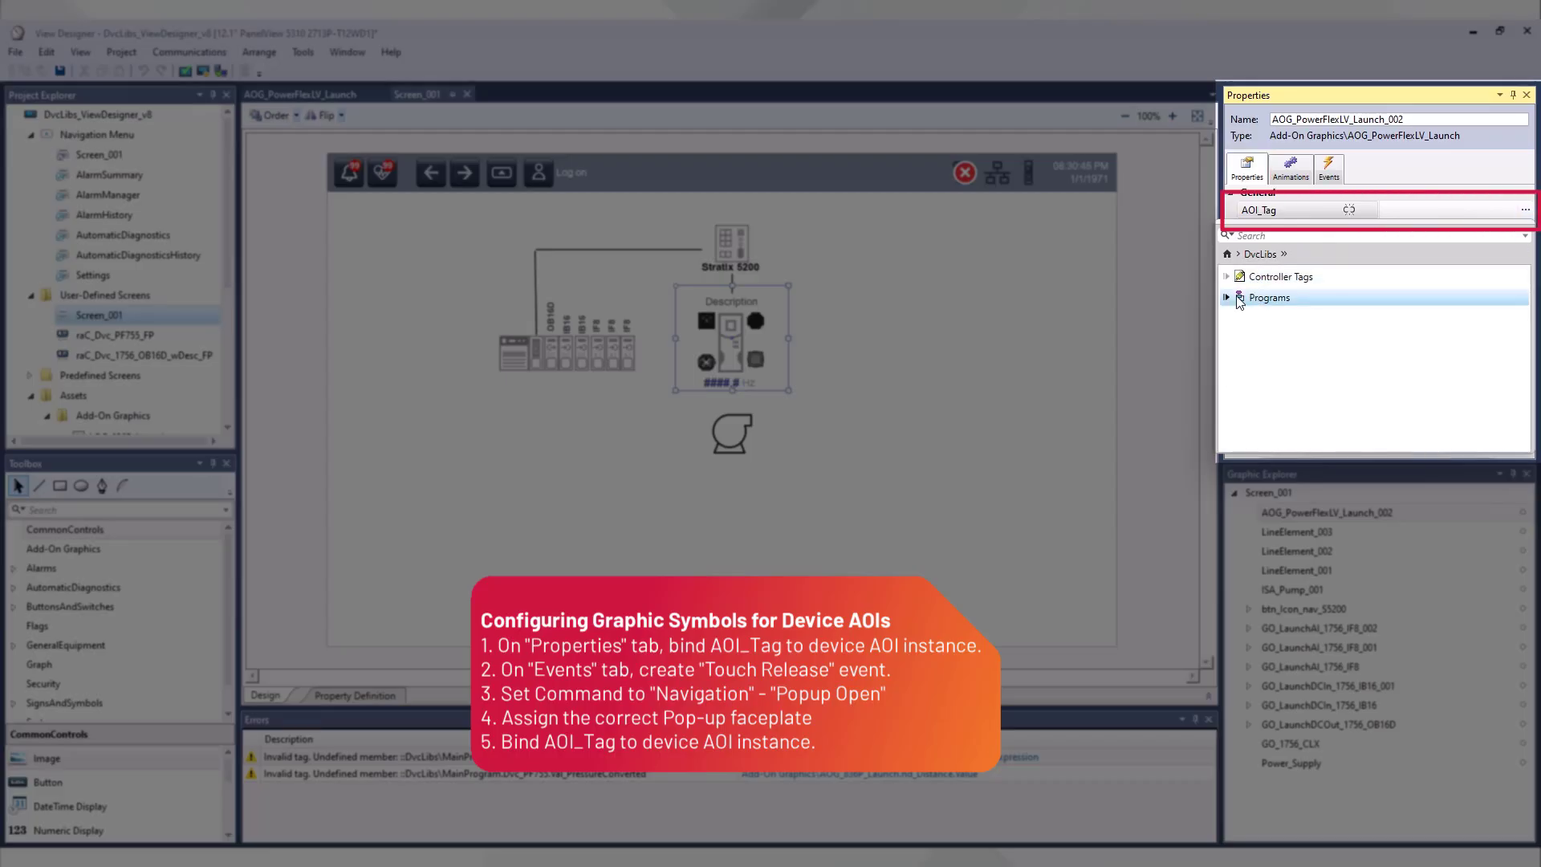
{"action": "left_click", "coordinate": [1228, 297]}
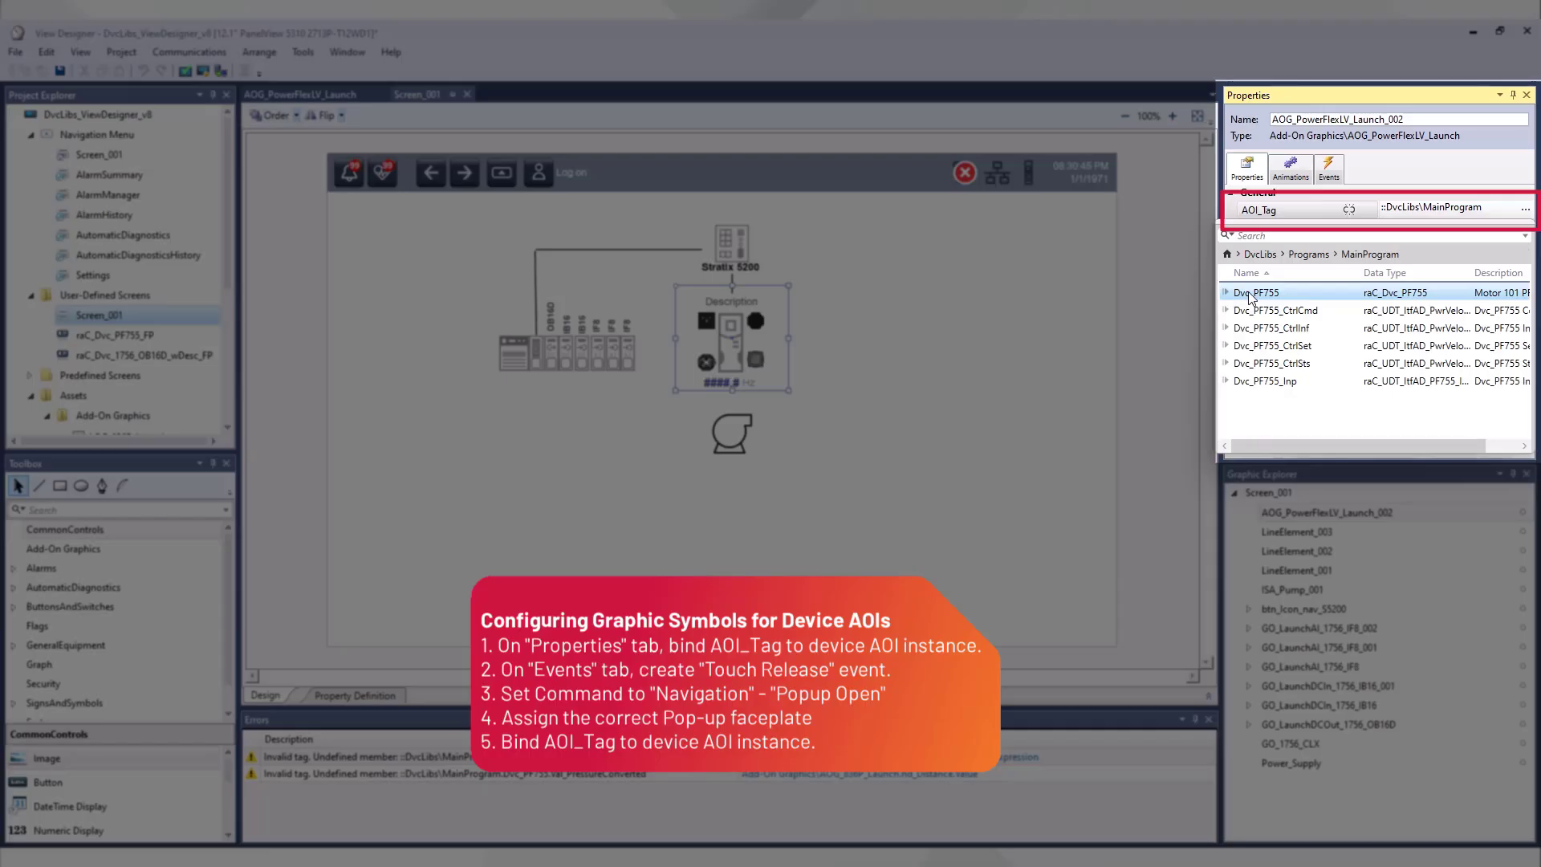
{"action": "double_click", "coordinate": [1250, 293]}
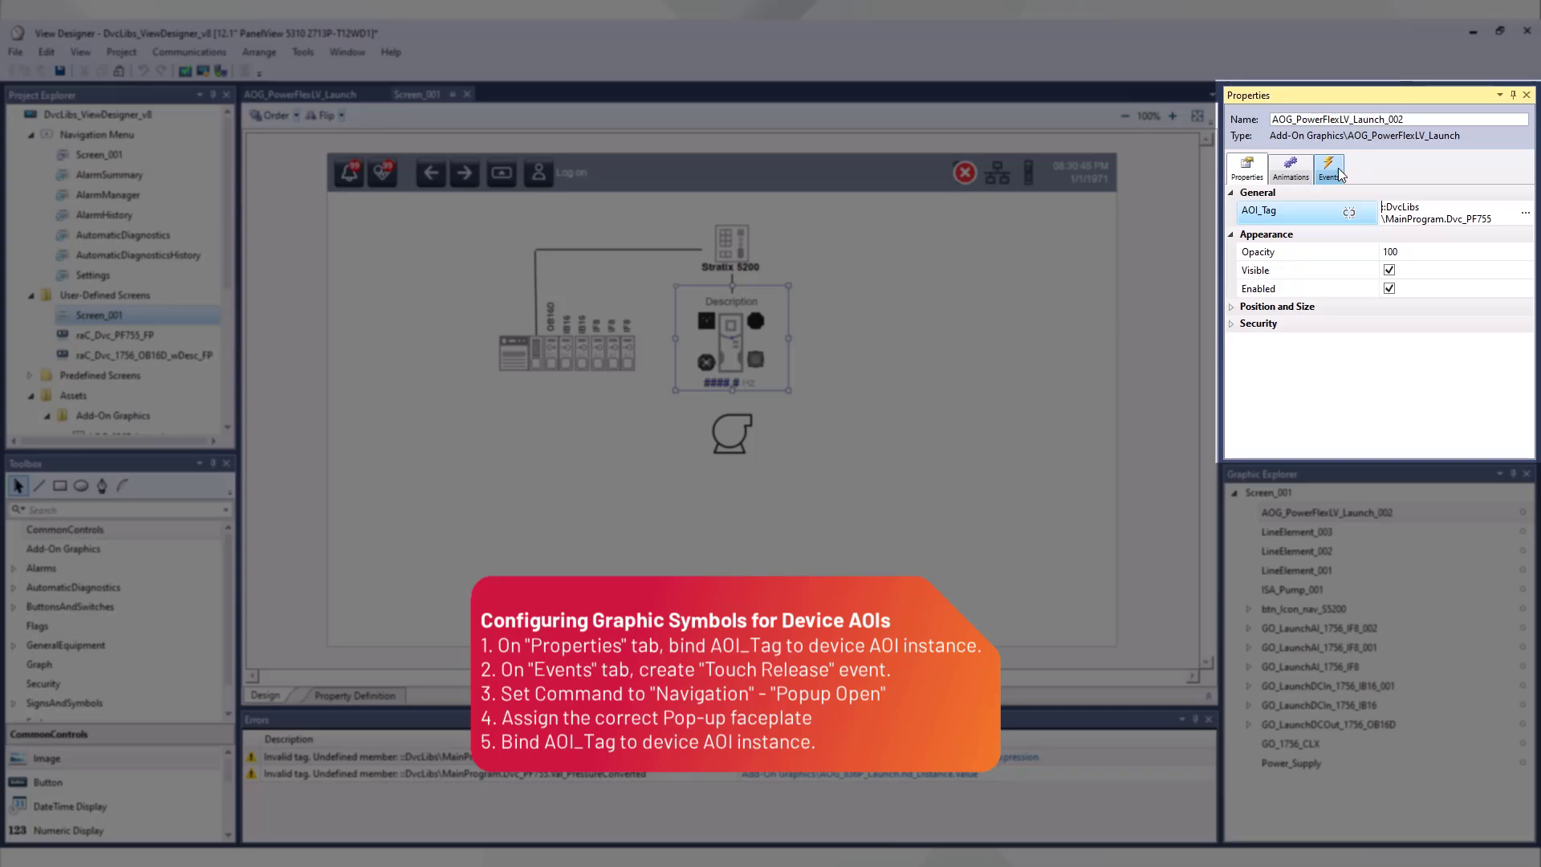
Step: Add a Touch Release event to the drive symbol with the Navigation command Popup Open
{"action": "left_click", "coordinate": [1339, 175]}
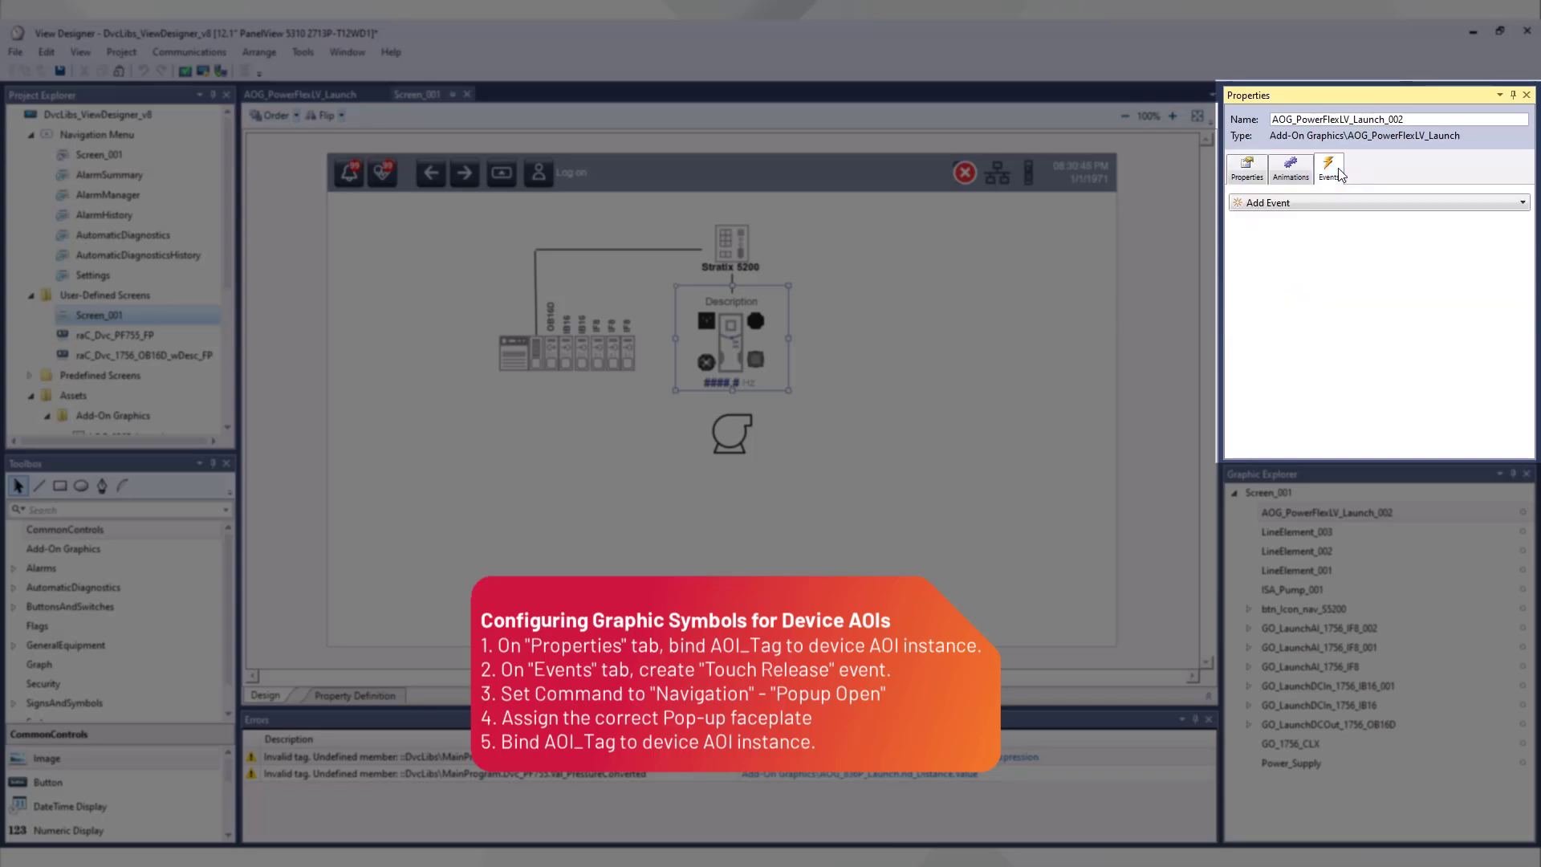
{"action": "key", "text": "space"}
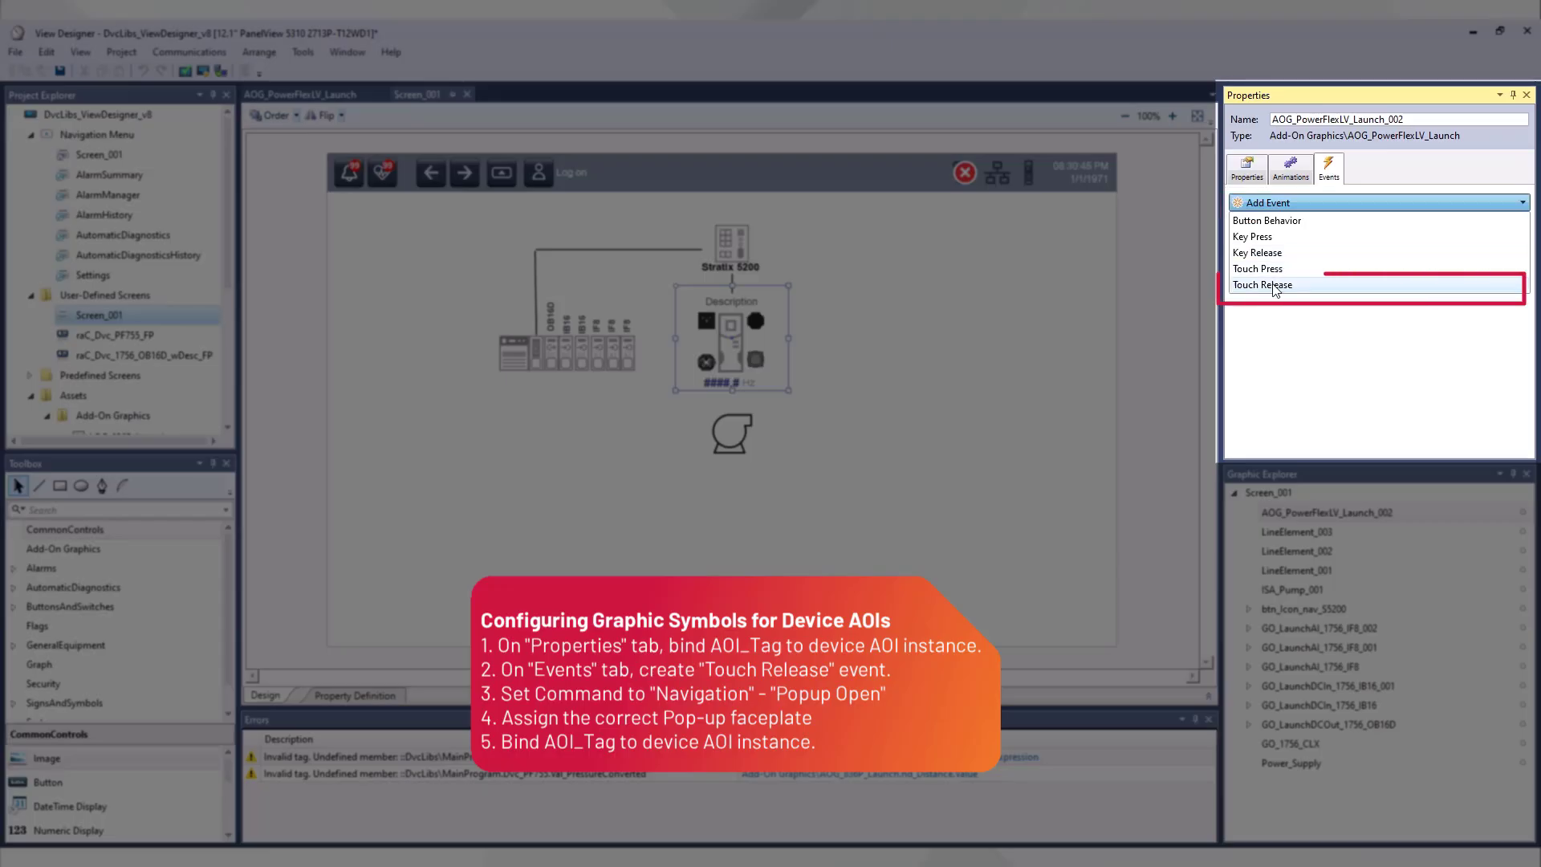
{"action": "left_click", "coordinate": [1275, 286]}
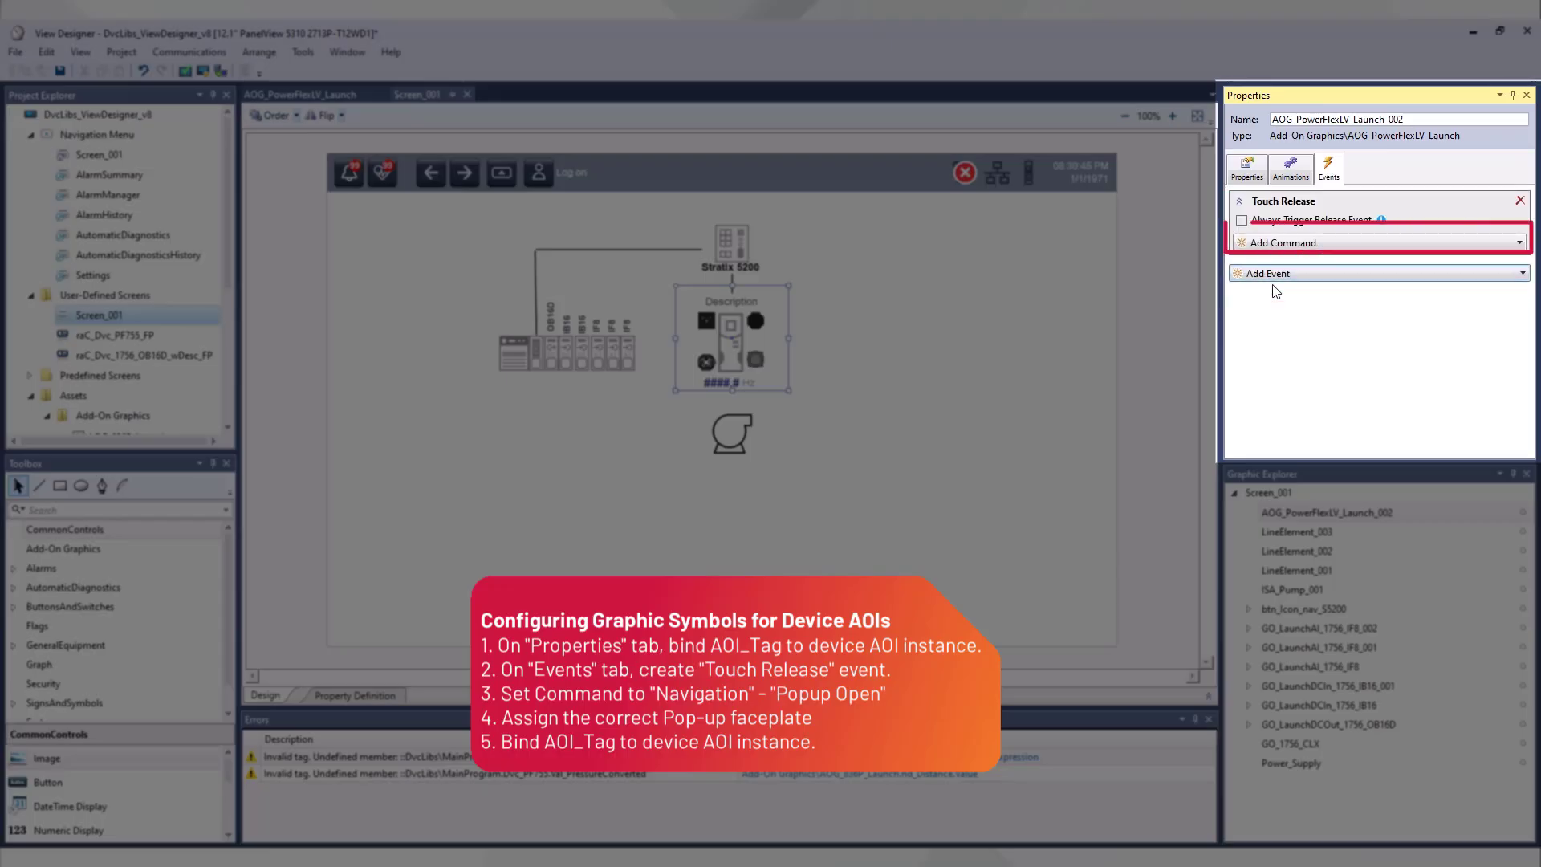
{"action": "left_click", "coordinate": [1284, 242]}
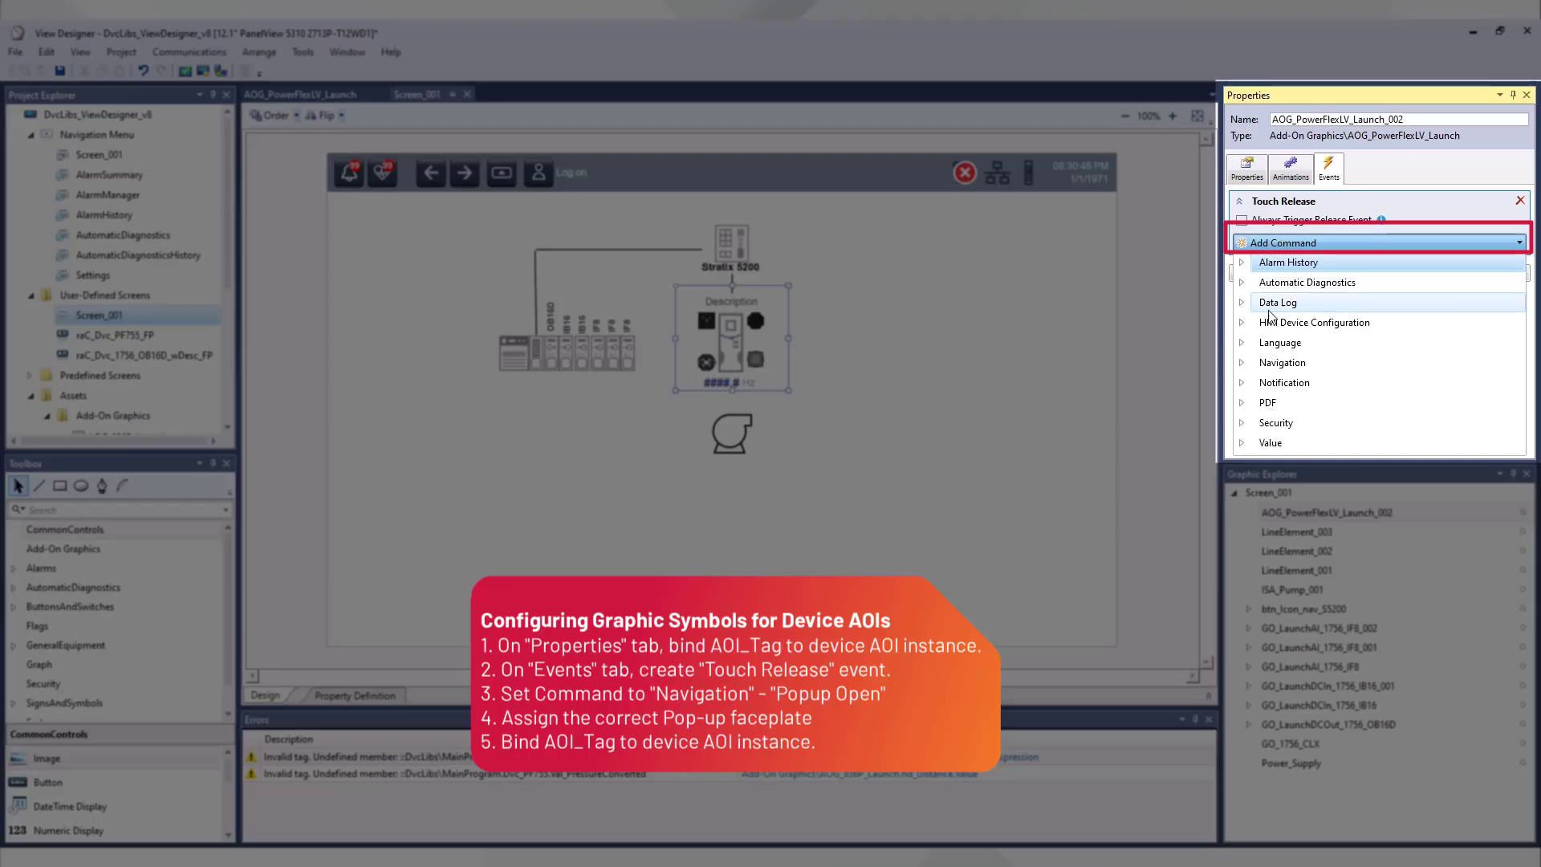
{"action": "left_click", "coordinate": [1268, 367]}
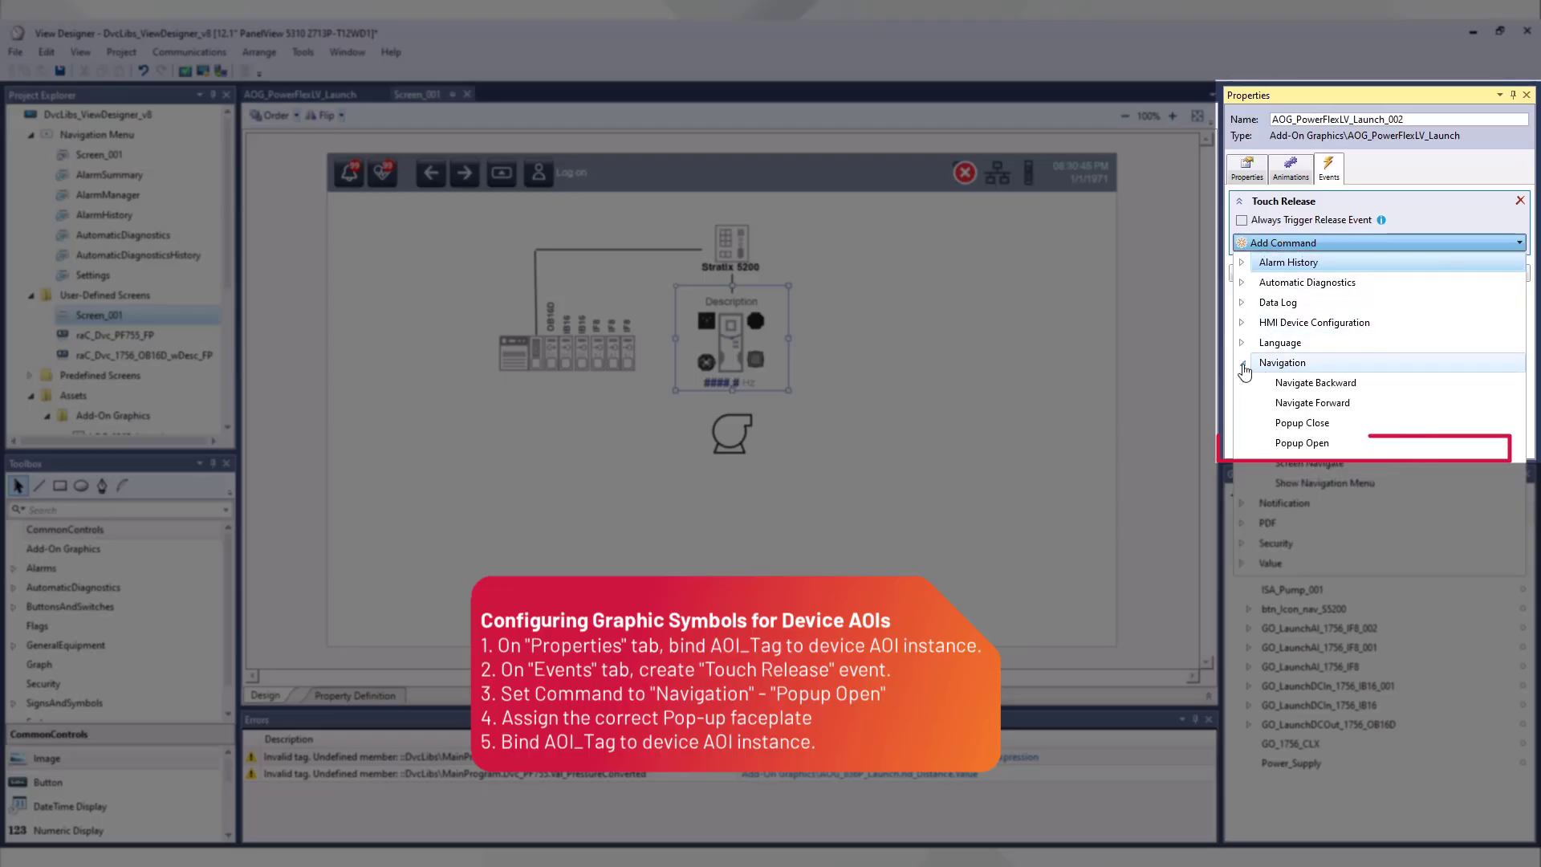
{"action": "left_click", "coordinate": [1316, 448]}
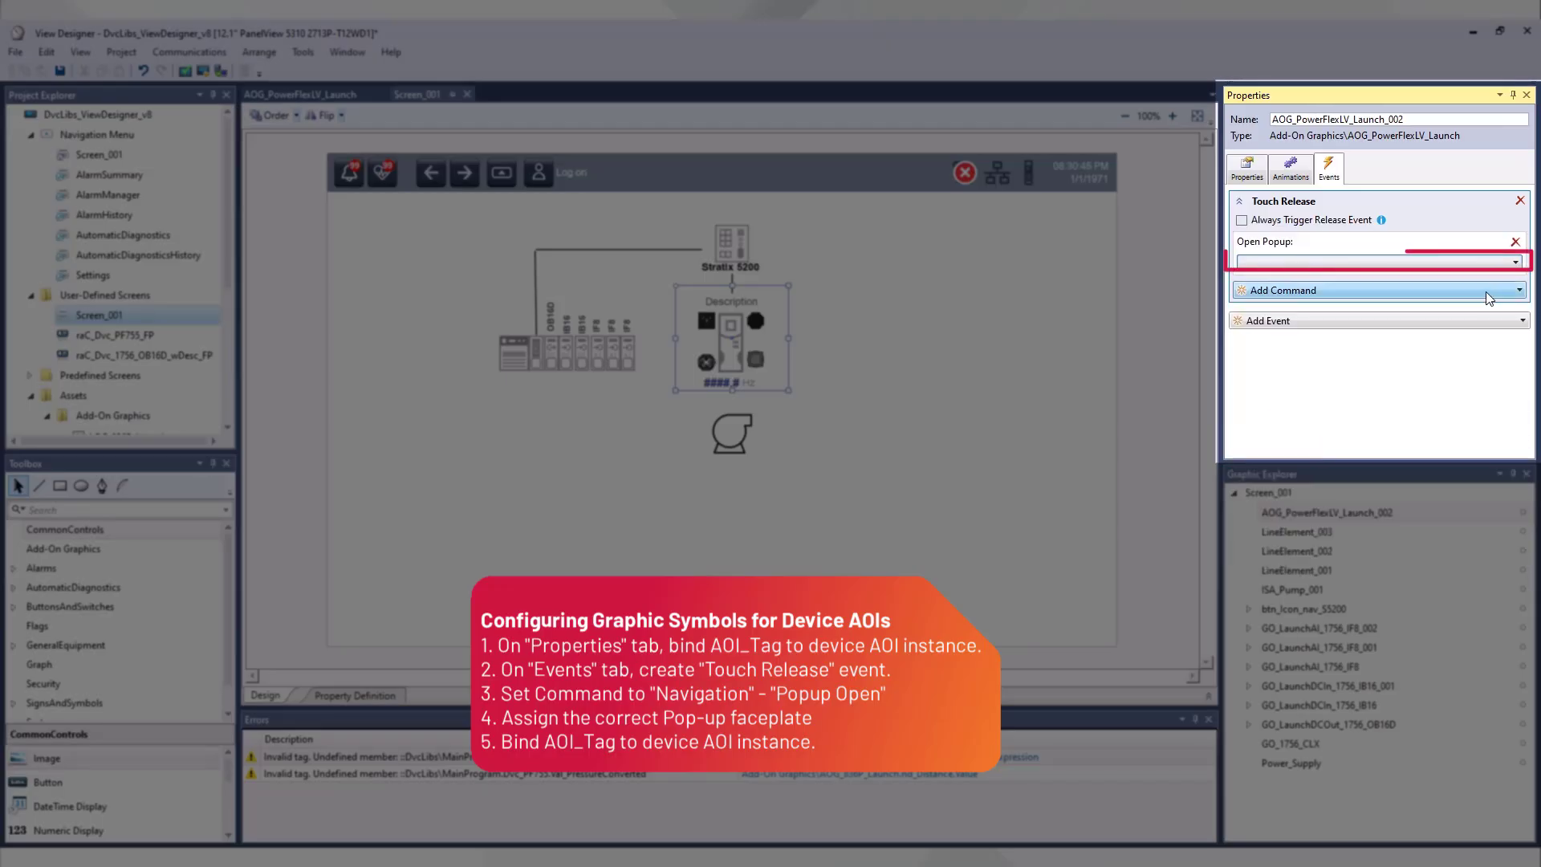
Step: Assign the raC_Dvc_PF755_FP faceplate to the Touch Release popup command and bind its AOI_Tag to Dvc_PF755 in MainProgram
{"action": "left_click", "coordinate": [1484, 264]}
{"action": "left_click", "coordinate": [1246, 282]}
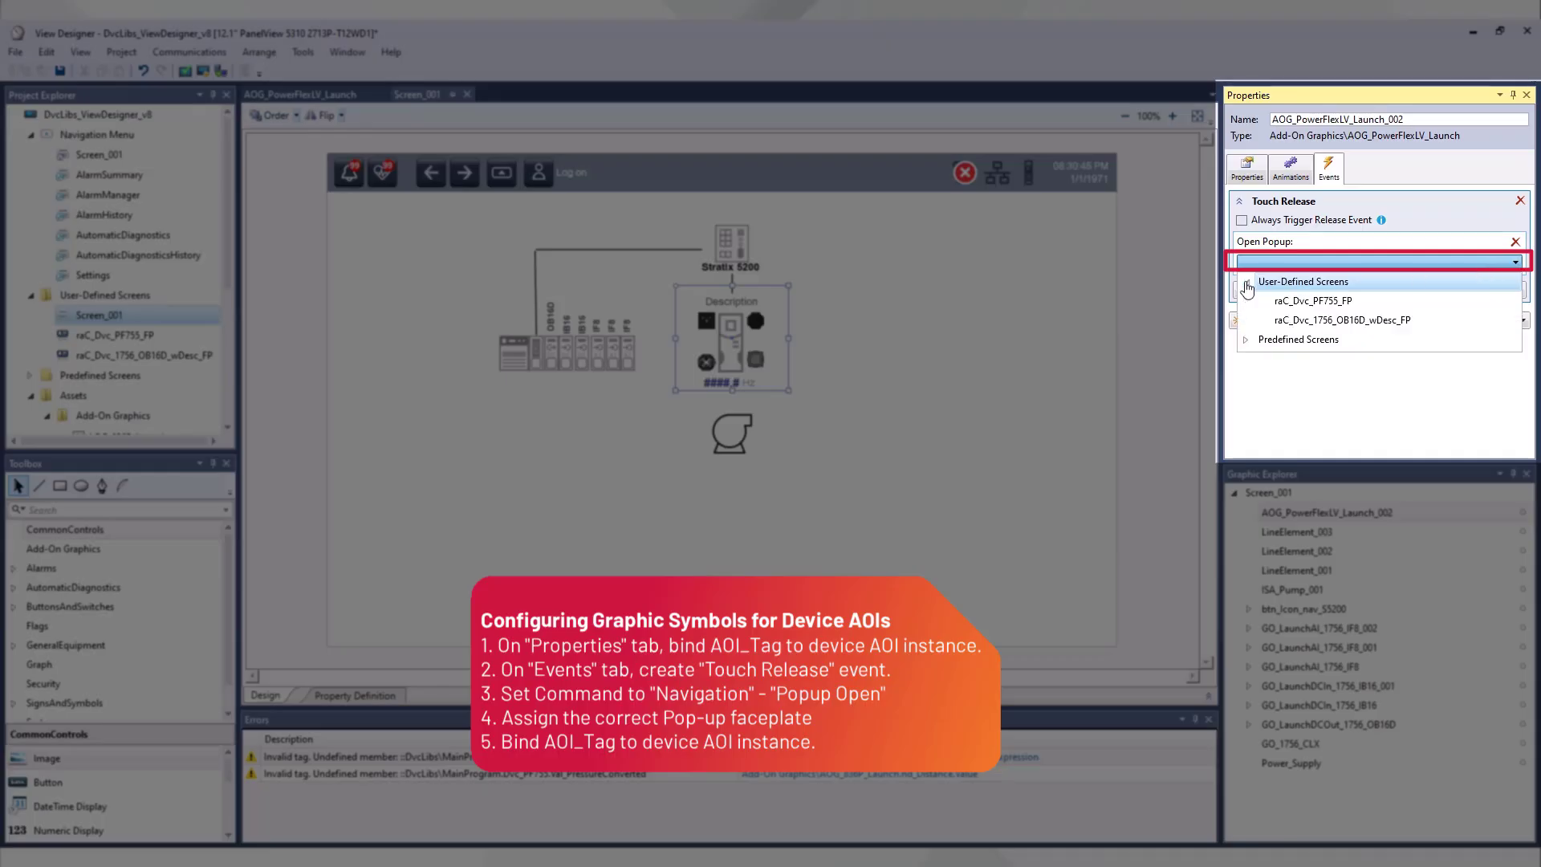
{"action": "left_click", "coordinate": [1412, 303]}
{"action": "left_click", "coordinate": [1498, 307]}
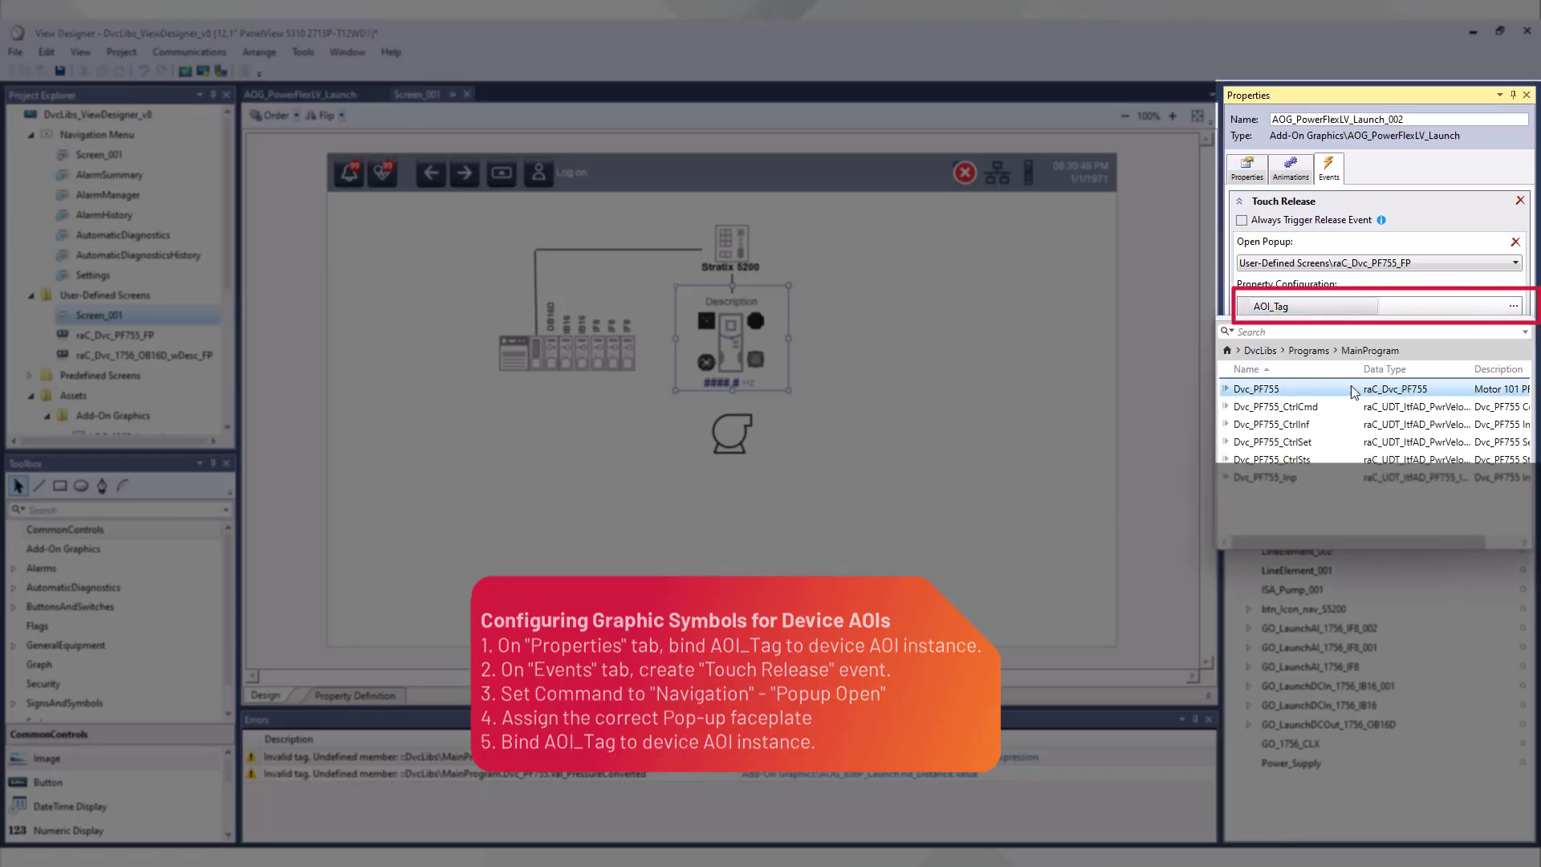
{"action": "double_click", "coordinate": [1356, 388]}
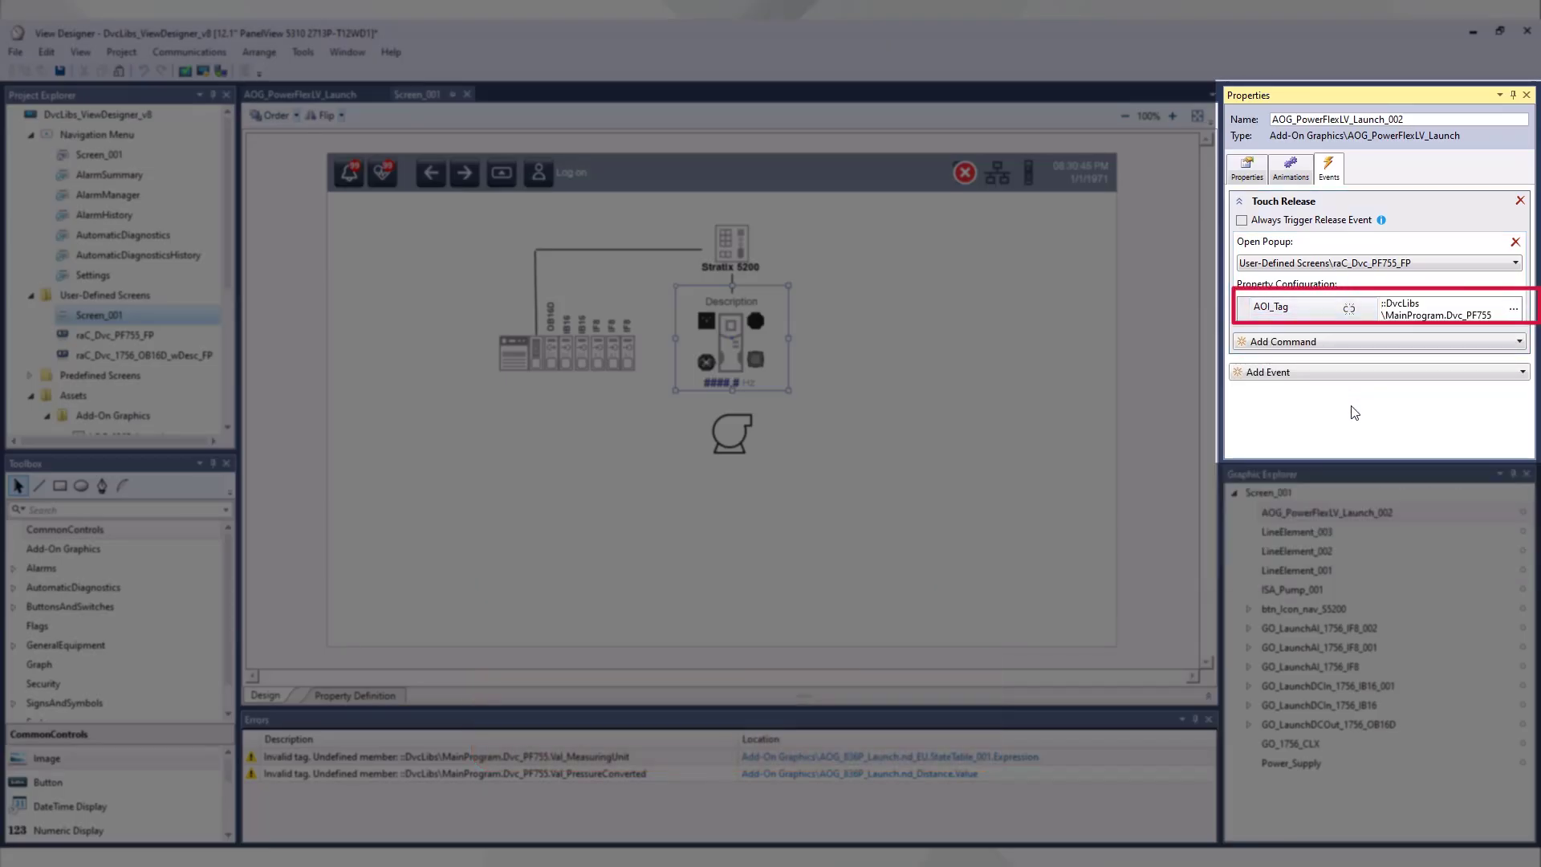
{"action": "left_click", "coordinate": [901, 337]}
Step: Run the project on the operator panel and open the Motor 101 PF755 drive's faceplate
{"action": "left_click", "coordinate": [203, 70]}
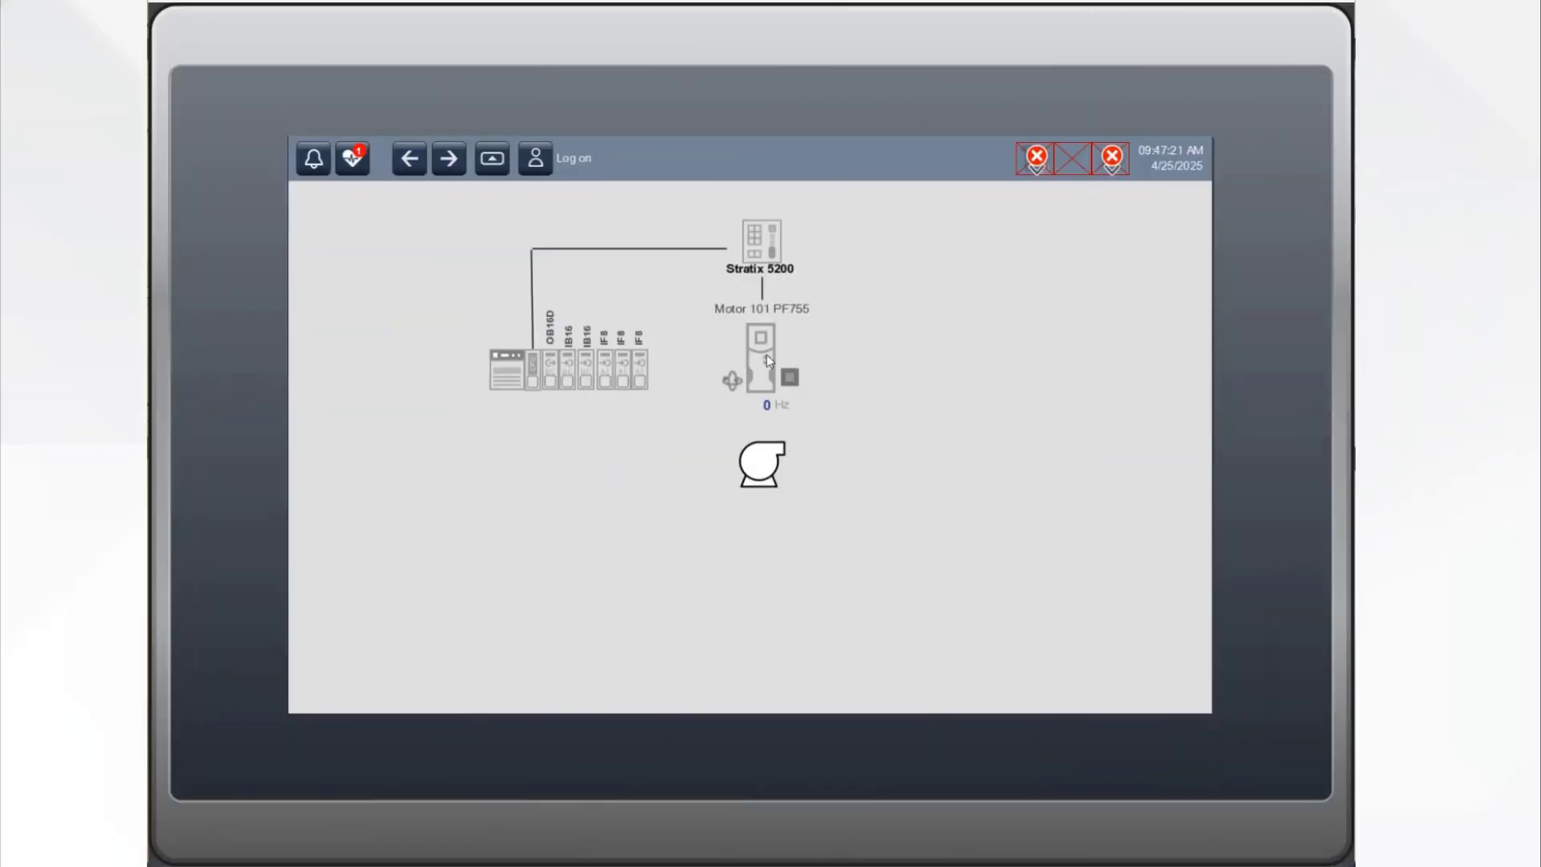
{"action": "left_click", "coordinate": [768, 355]}
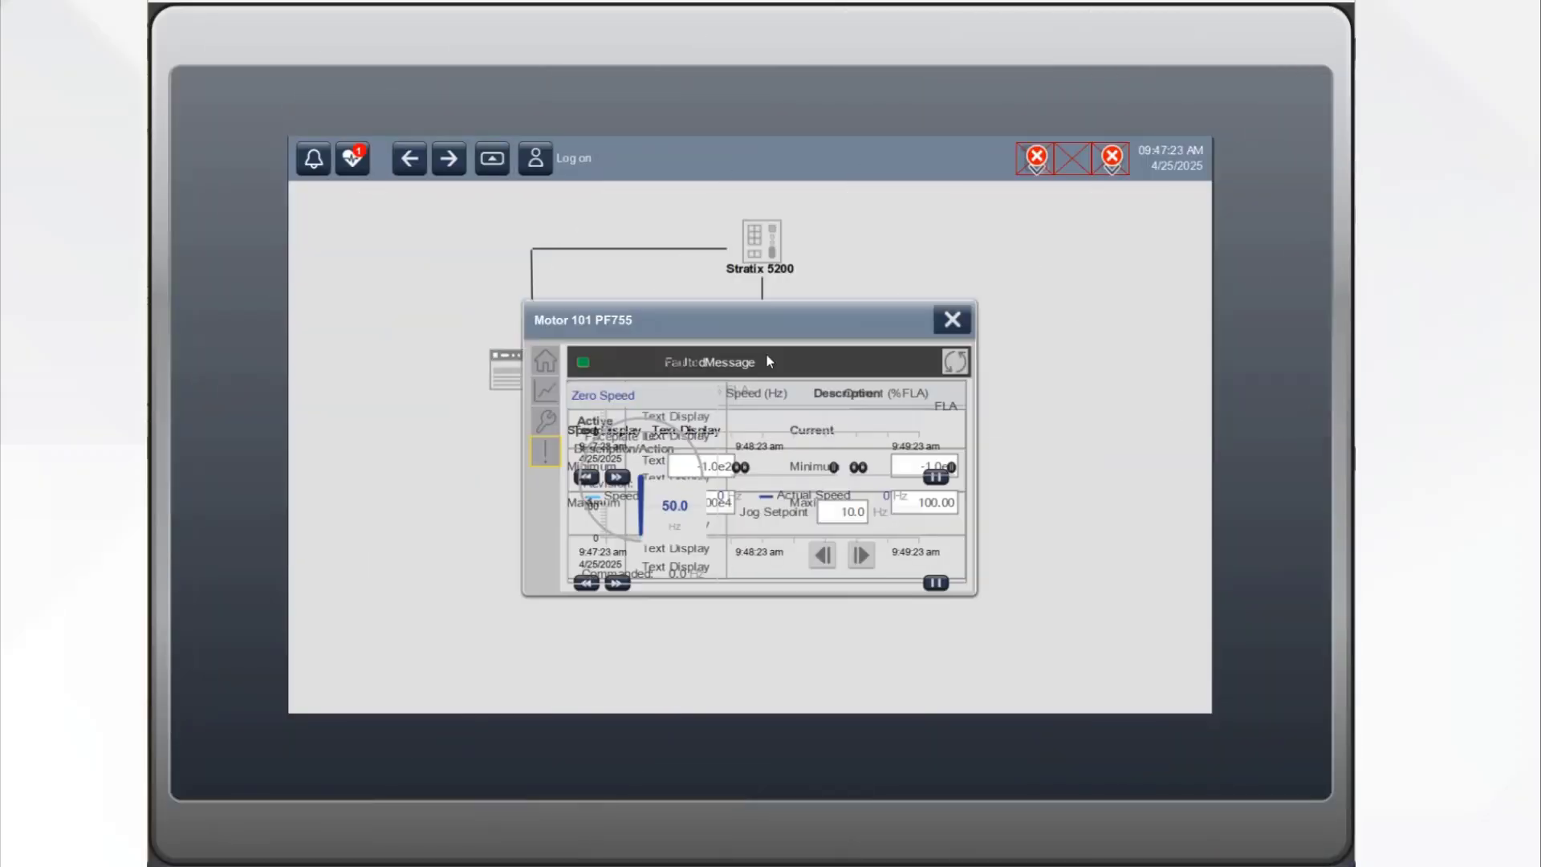
Step: Jog the Motor 101 PF755 drive forward from its faceplate, check the faceplate's fault page and close it
{"action": "left_click", "coordinate": [859, 555]}
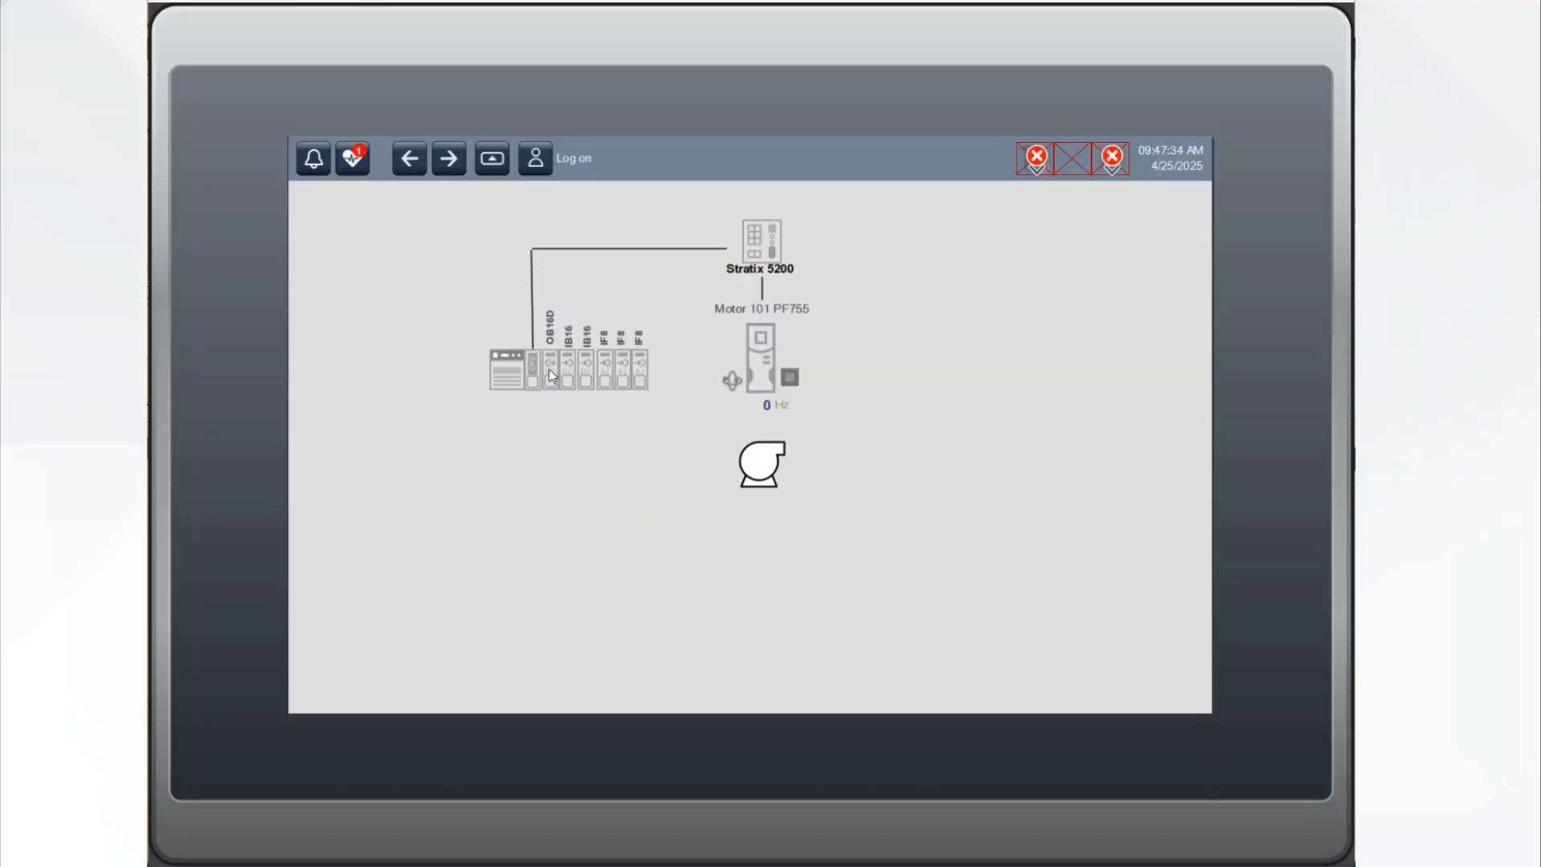
{"action": "left_click", "coordinate": [549, 369]}
{"action": "left_click", "coordinate": [768, 356]}
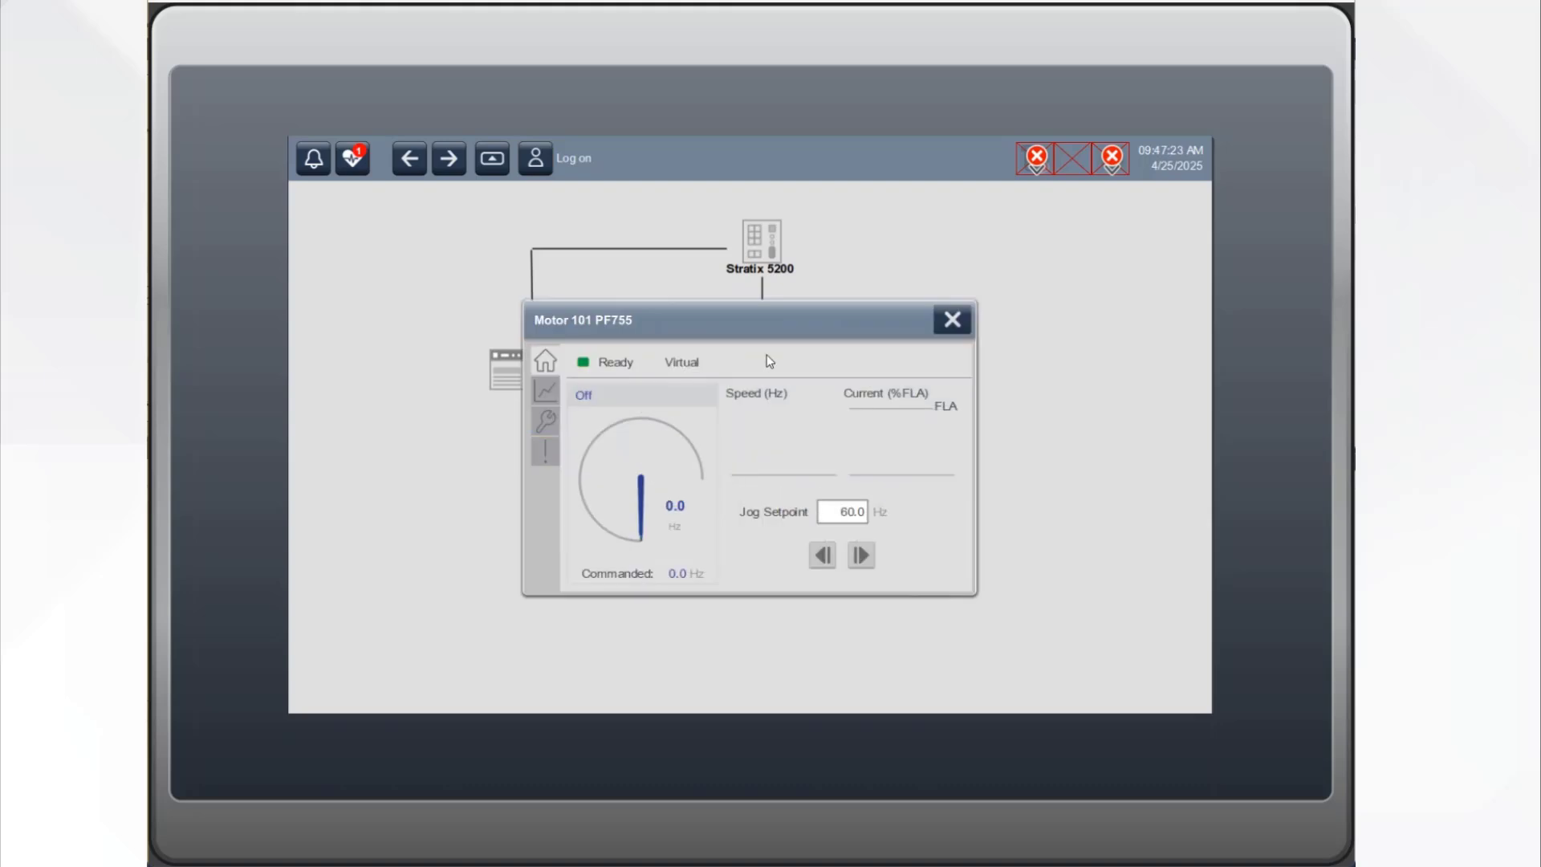
{"action": "left_click", "coordinate": [860, 555]}
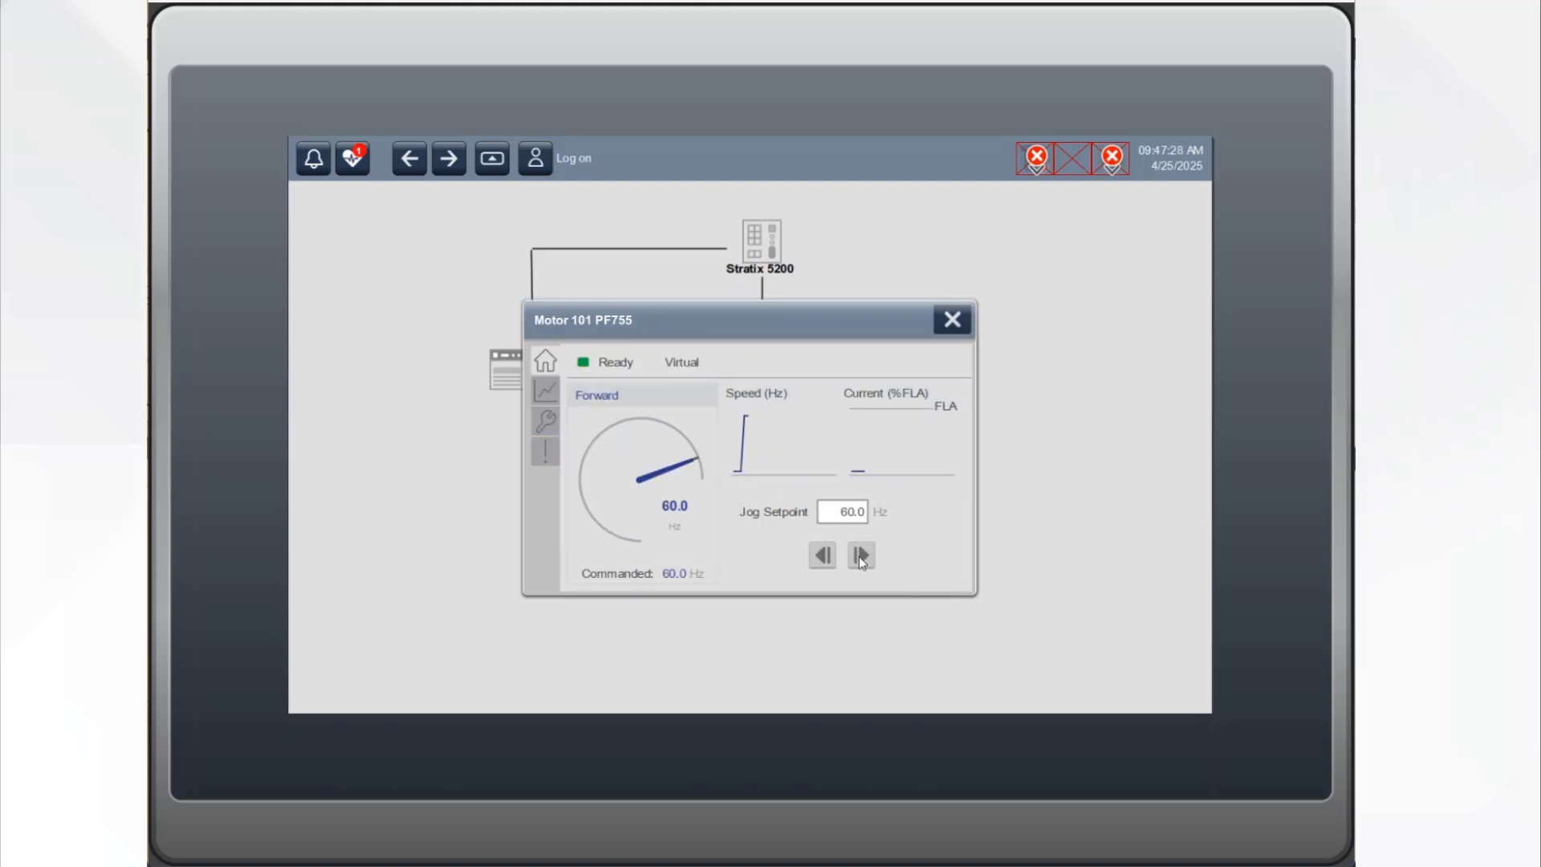
{"action": "left_click", "coordinate": [546, 452]}
{"action": "left_click", "coordinate": [950, 320]}
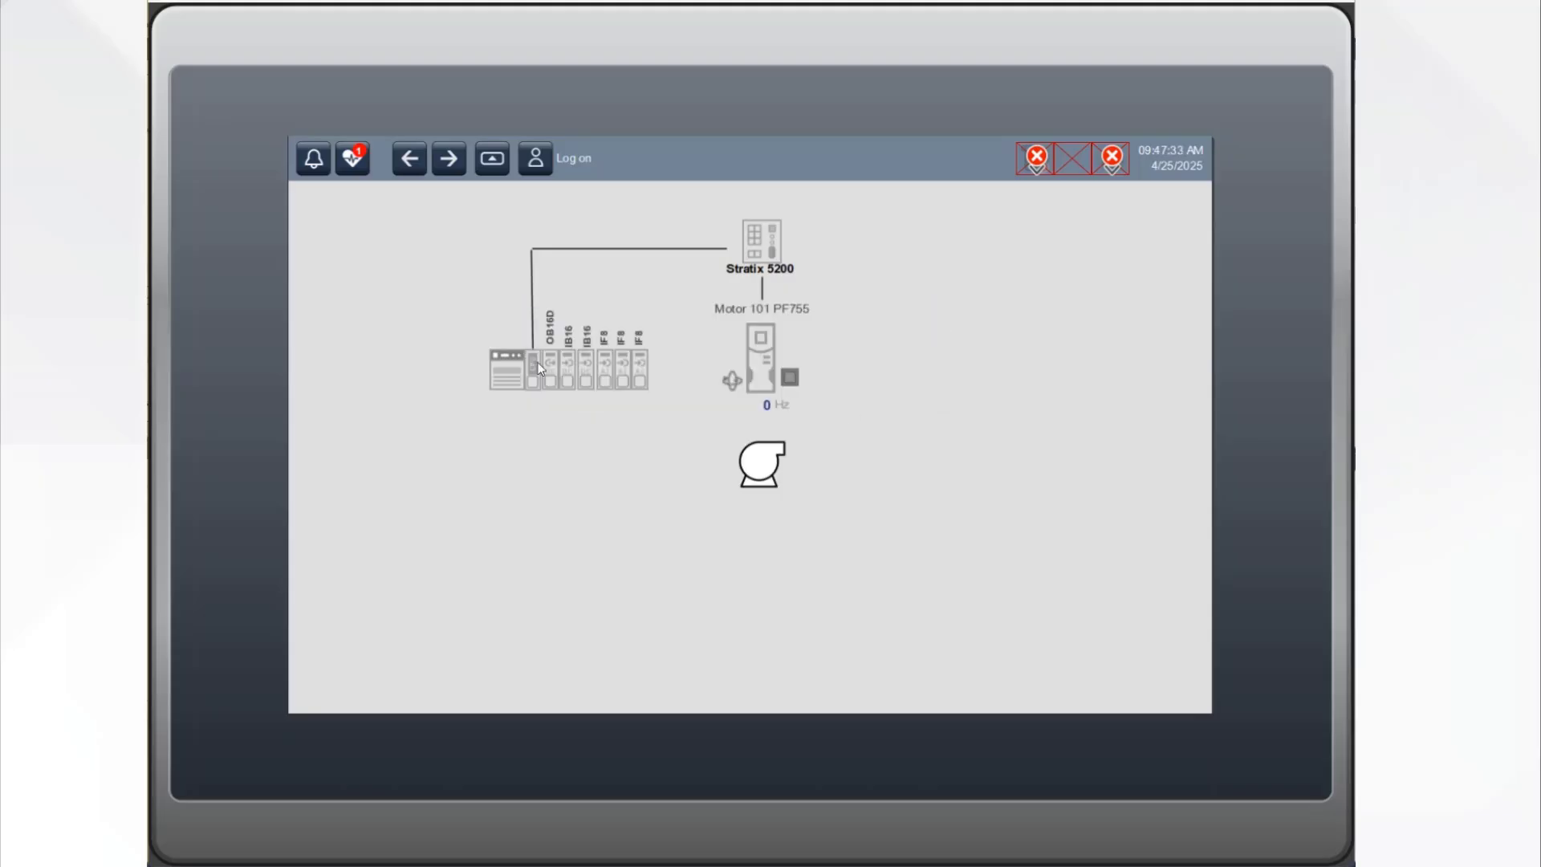
Step: Examine the channel status of the 1756-OB16D Slot 1 output module in its faceplate and close it
{"action": "left_click", "coordinate": [550, 374]}
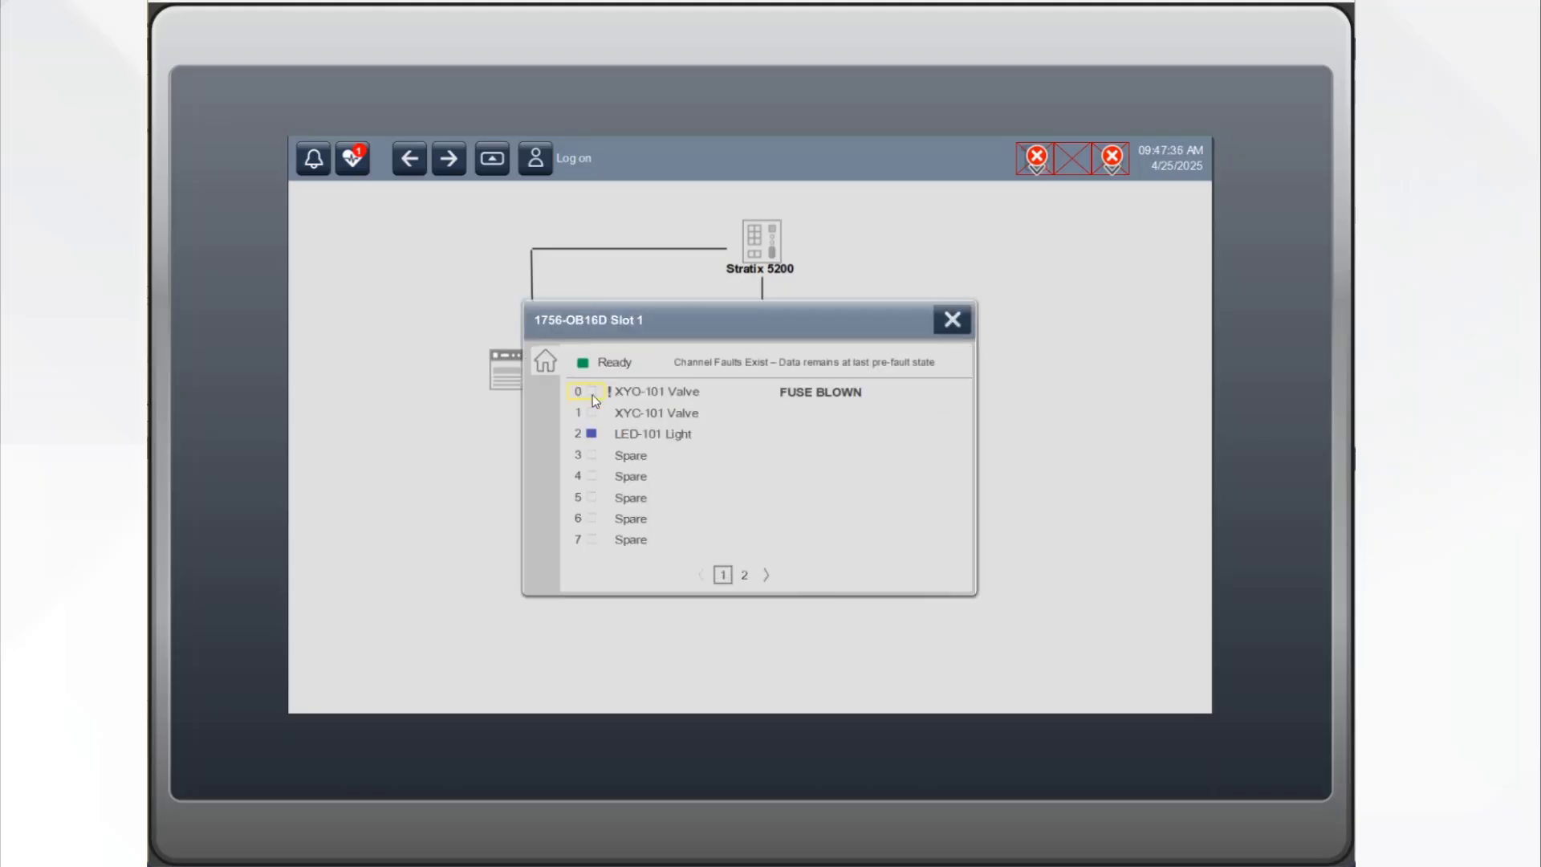
{"action": "left_click", "coordinate": [952, 320]}
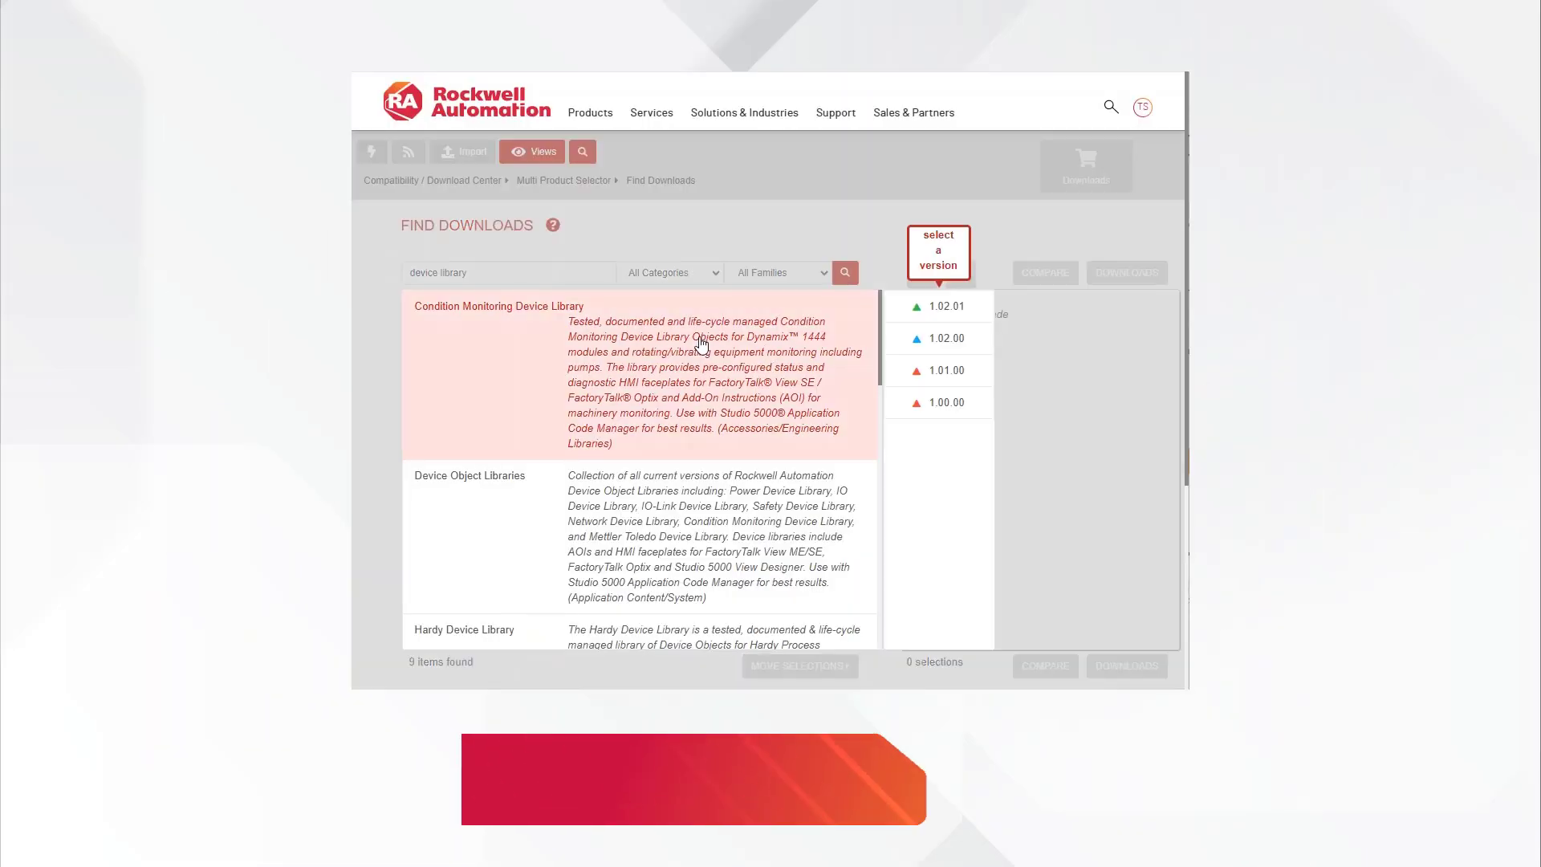
Step: Add Condition Monitoring Device Library 1.02.01, IO Device Library 5.05.01 and Power Device Library 3.05.01 to the download selections on the Rockwell Automation site
{"action": "scroll", "coordinate": [775, 407], "scroll_direction": "down", "scroll_amount": 6}
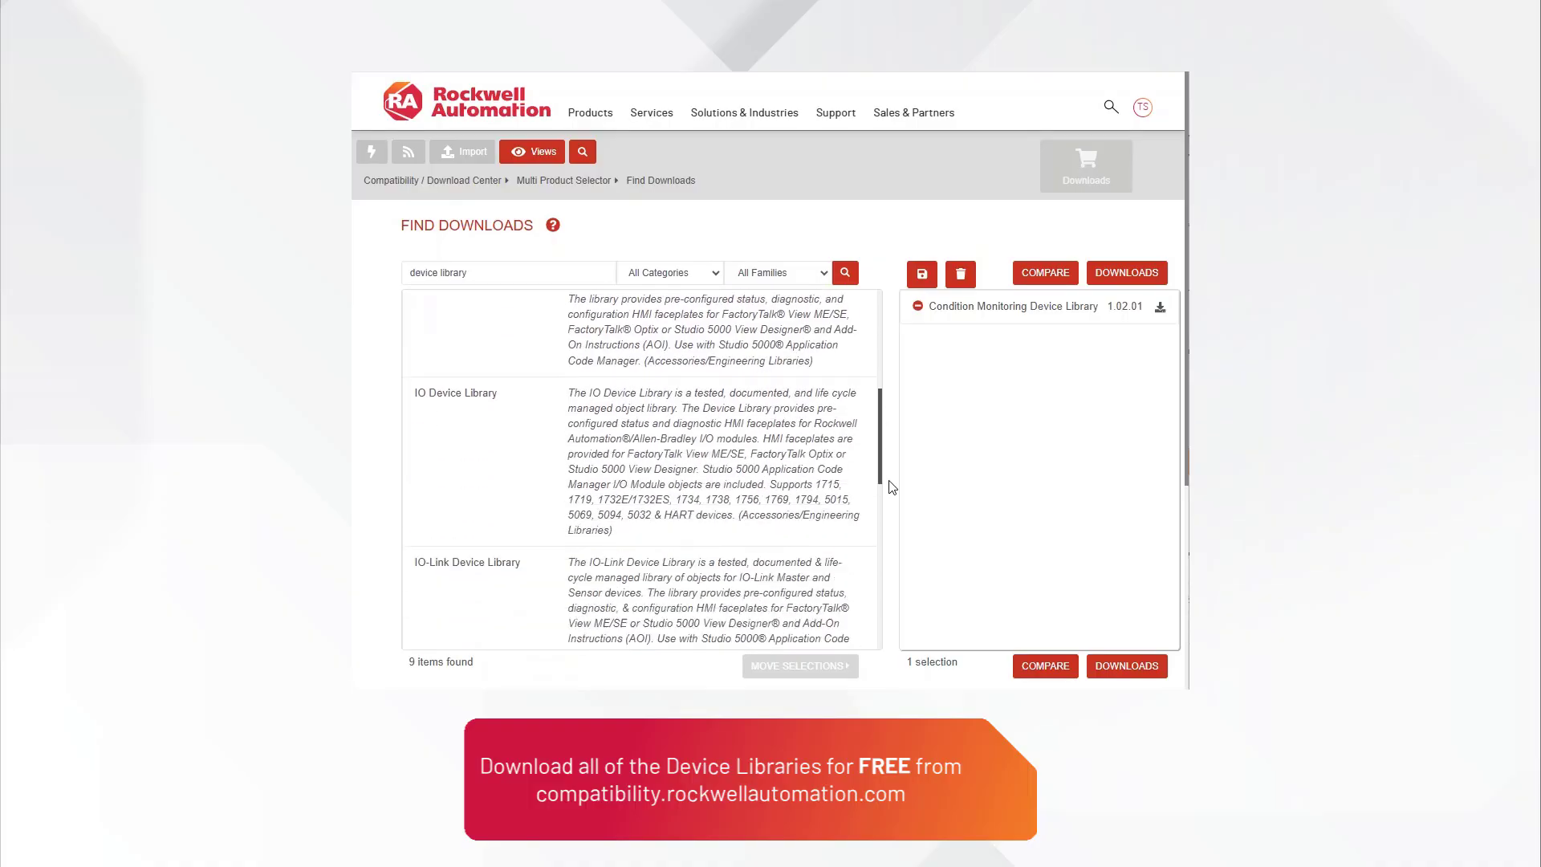
{"action": "left_click", "coordinate": [774, 407]}
{"action": "left_click", "coordinate": [905, 339]}
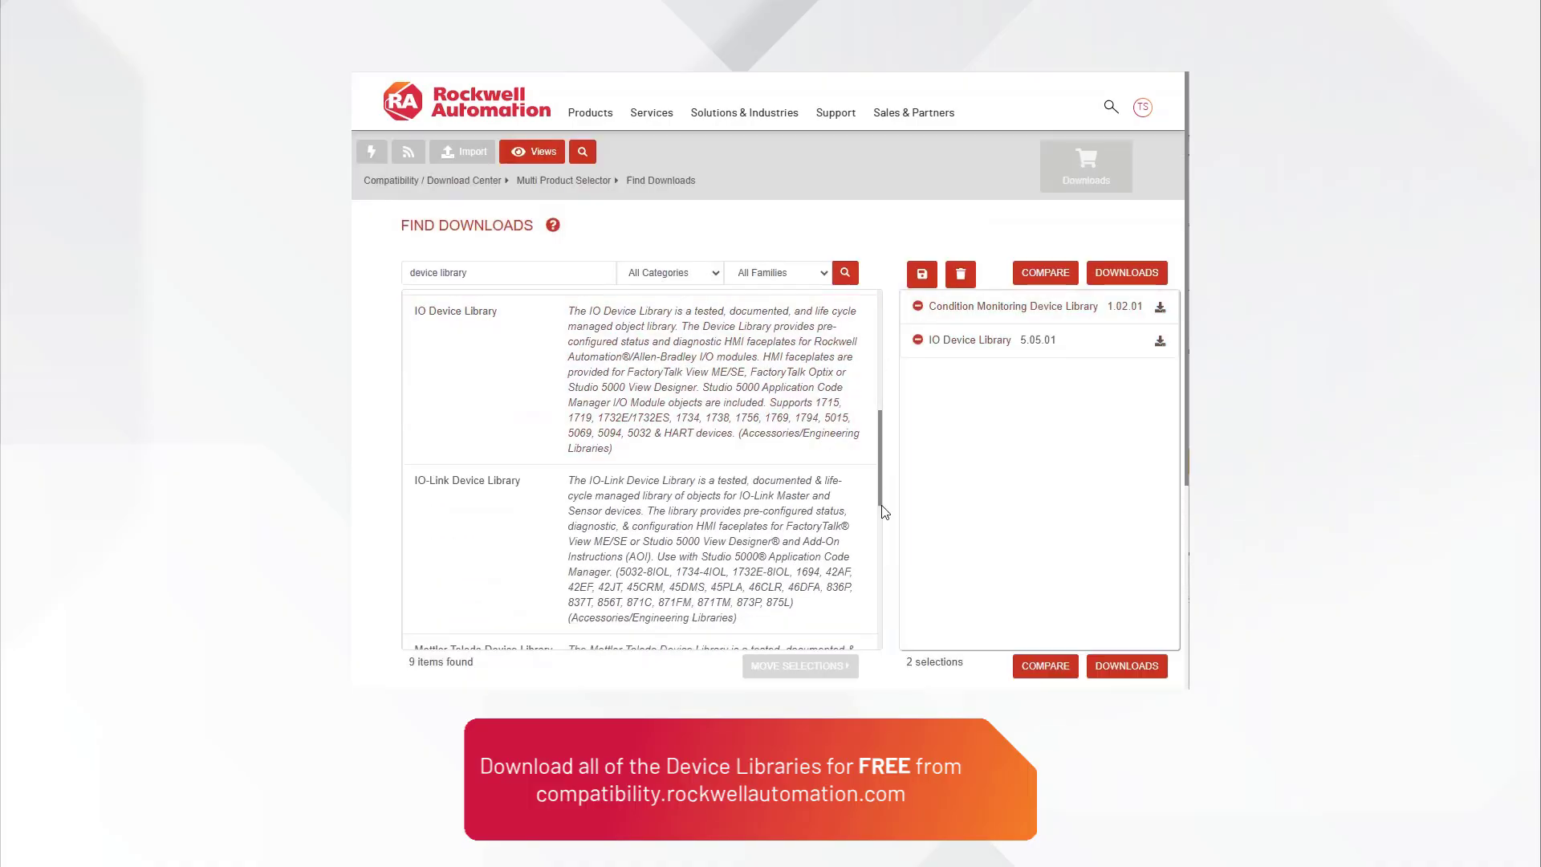
{"action": "left_click_drag", "start_coordinate": [881, 500], "coordinate": [880, 639]}
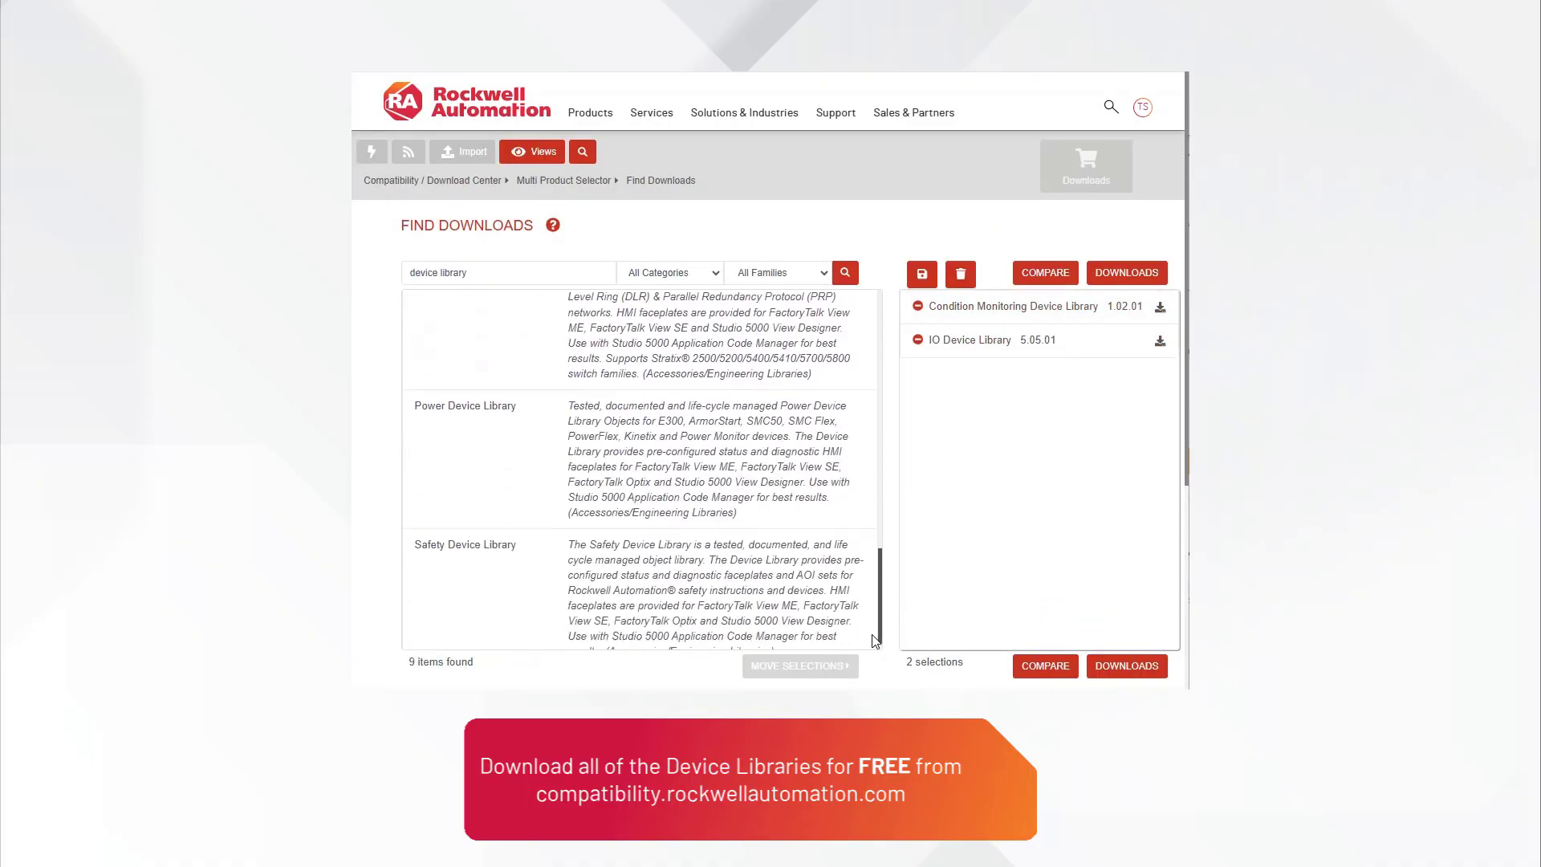
{"action": "left_click", "coordinate": [728, 506]}
{"action": "left_click", "coordinate": [935, 311]}
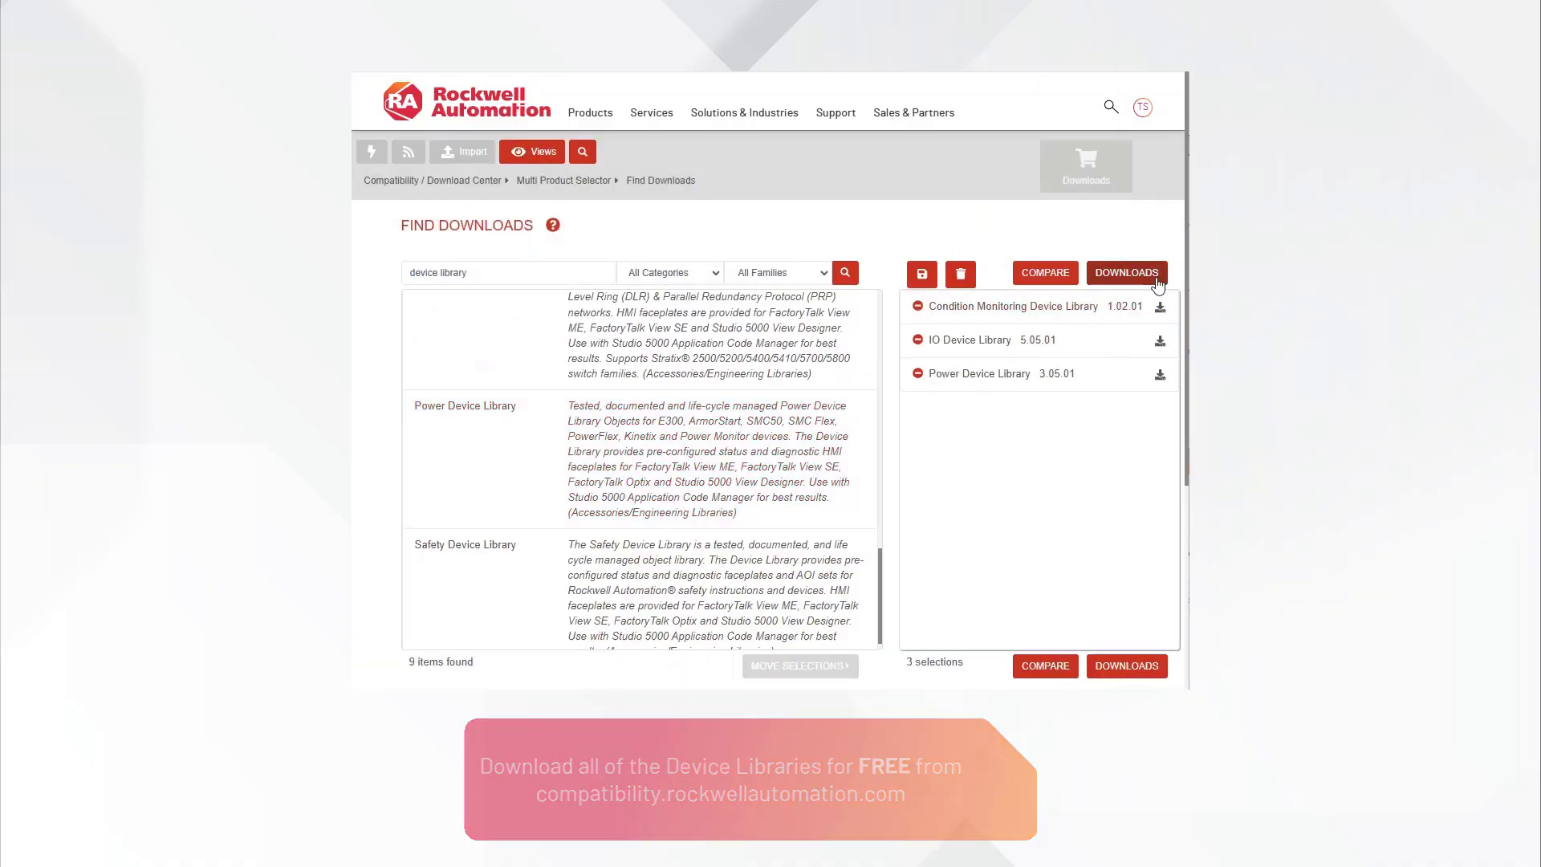